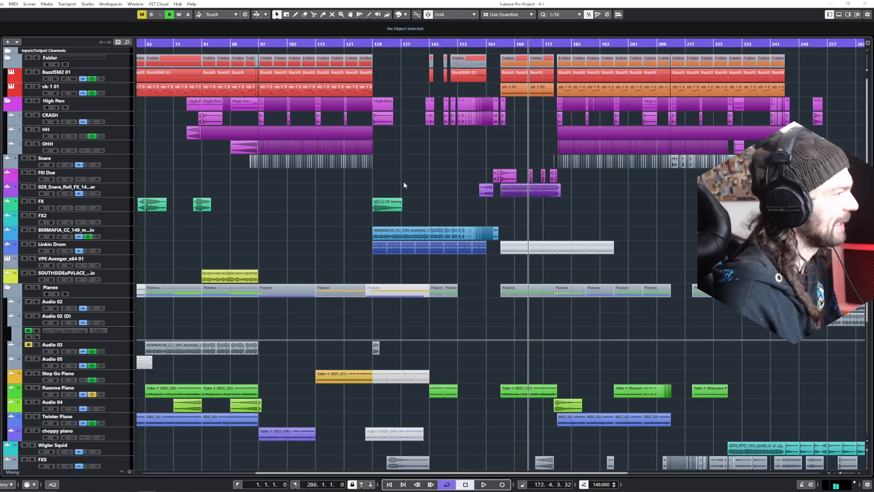
Step: Select the BazzISM2 01 and vb-1 01 tracks together and move the Ozone Maximizer window clear of the upper tracks
{"action": "scroll", "coordinate": [414, 181], "scroll_direction": "right", "scroll_amount": 5}
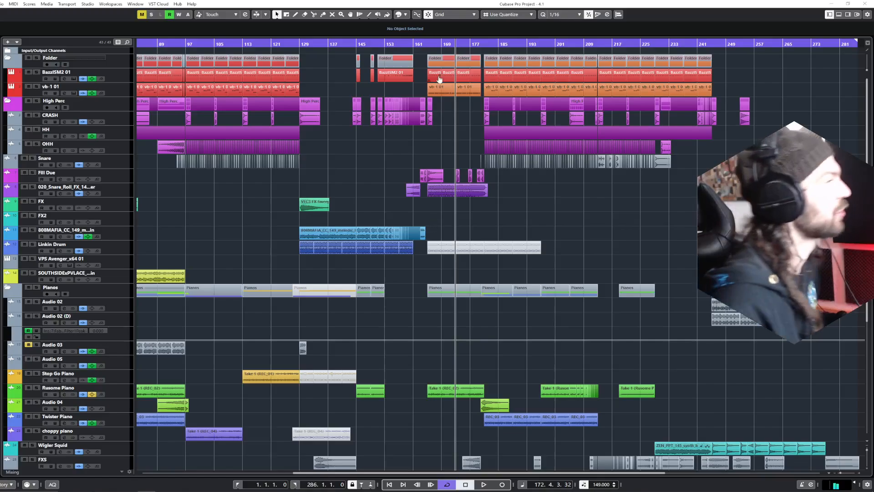
{"action": "left_click", "coordinate": [114, 95]}
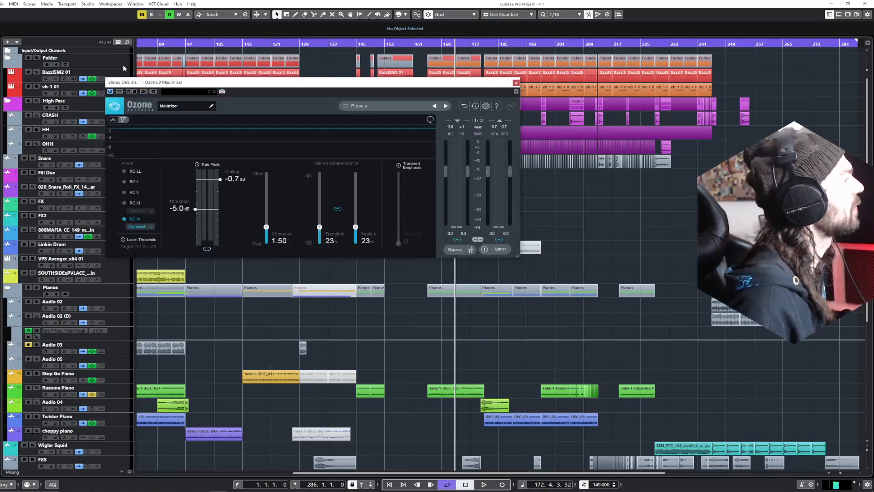
{"action": "left_click", "coordinate": [118, 69], "text": "shift"}
{"action": "left_click_drag", "start_coordinate": [163, 87], "coordinate": [330, 192]}
{"action": "scroll", "coordinate": [369, 137], "scroll_direction": "left", "scroll_amount": 10}
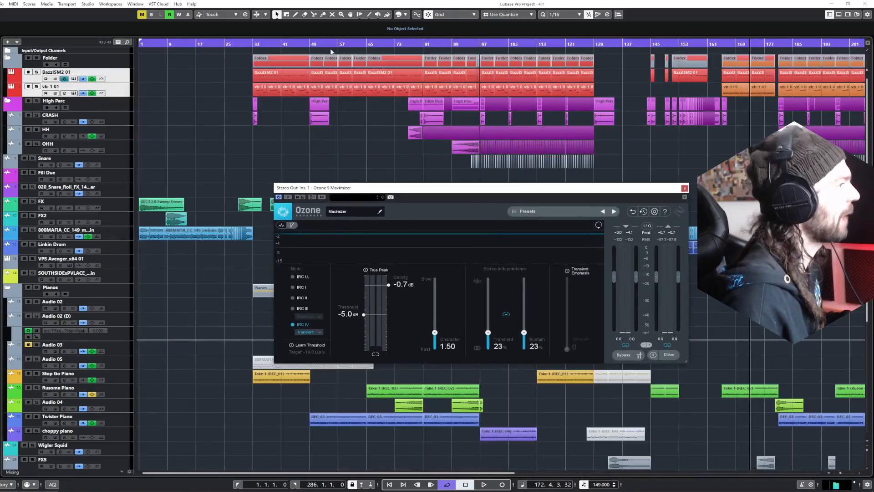
Step: Set the grid type to Bar and place the cycle locators at 49.1.1.0 and 64.4.4.0
{"action": "left_click_drag", "start_coordinate": [287, 46], "coordinate": [299, 87]}
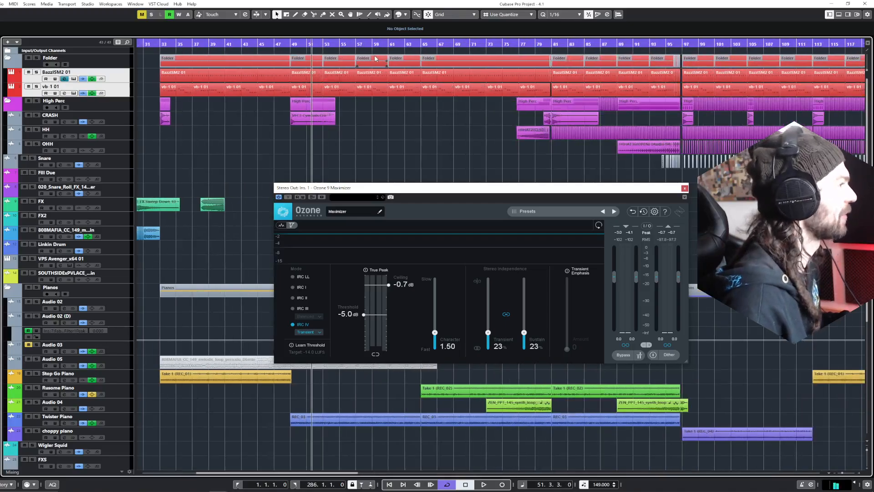
{"action": "left_click", "coordinate": [419, 47], "text": "alt"}
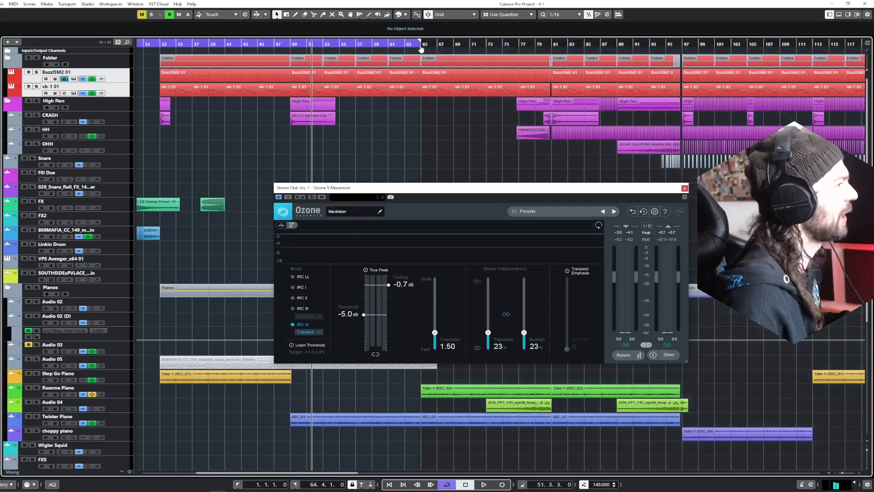
{"action": "left_click", "coordinate": [290, 47], "text": "ctrl"}
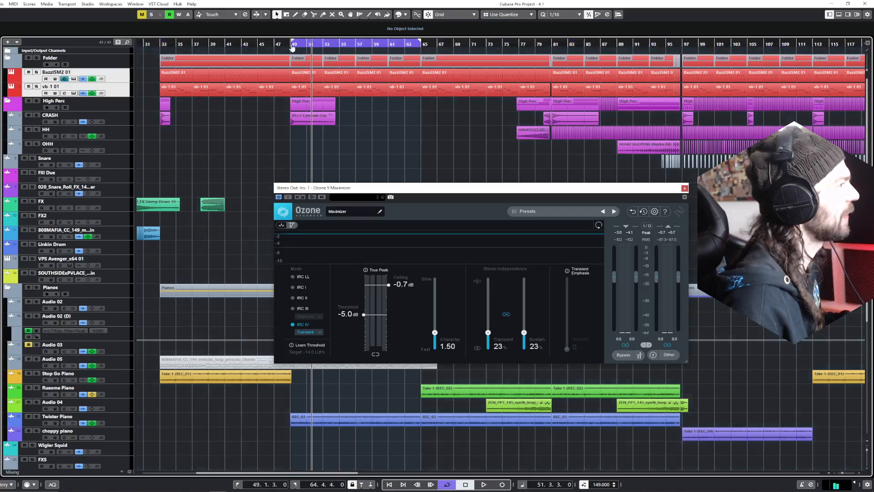
{"action": "left_click", "coordinate": [292, 47], "text": "ctrl"}
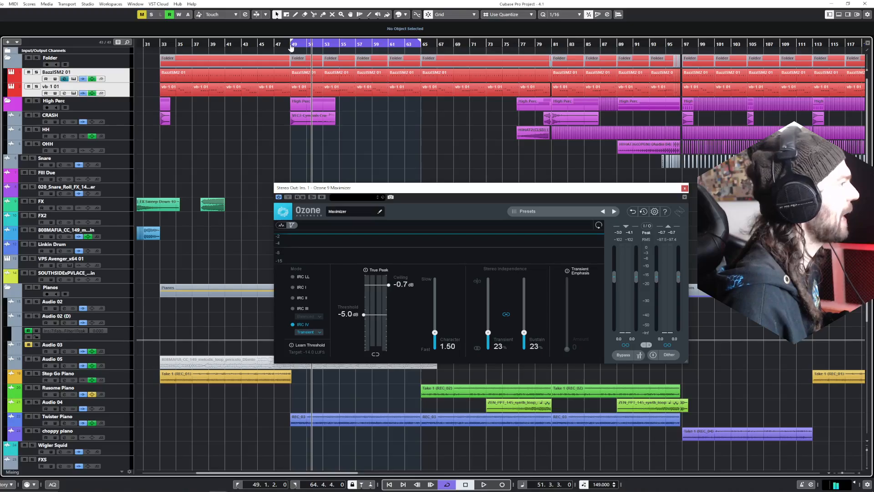
{"action": "left_click", "coordinate": [290, 47], "text": "ctrl"}
{"action": "left_click", "coordinate": [521, 14]}
{"action": "left_click", "coordinate": [505, 22]}
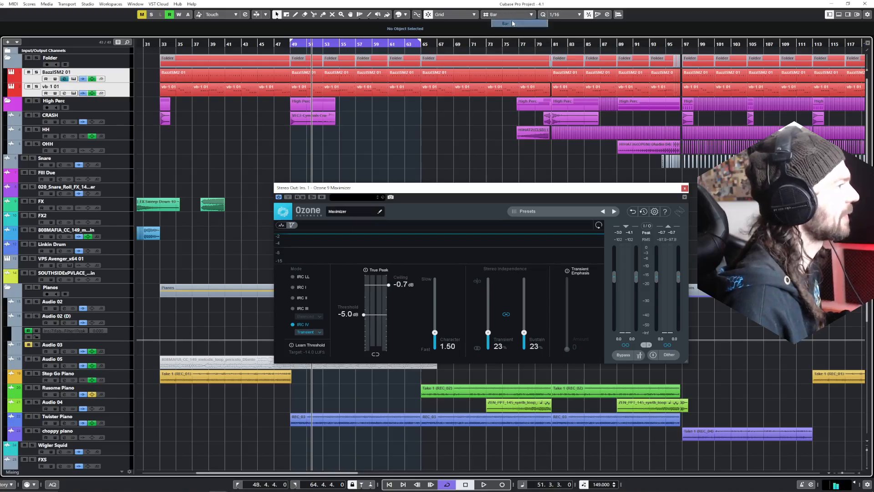
{"action": "left_click", "coordinate": [293, 46], "text": "ctrl"}
{"action": "left_click", "coordinate": [293, 46], "text": "ctrl"}
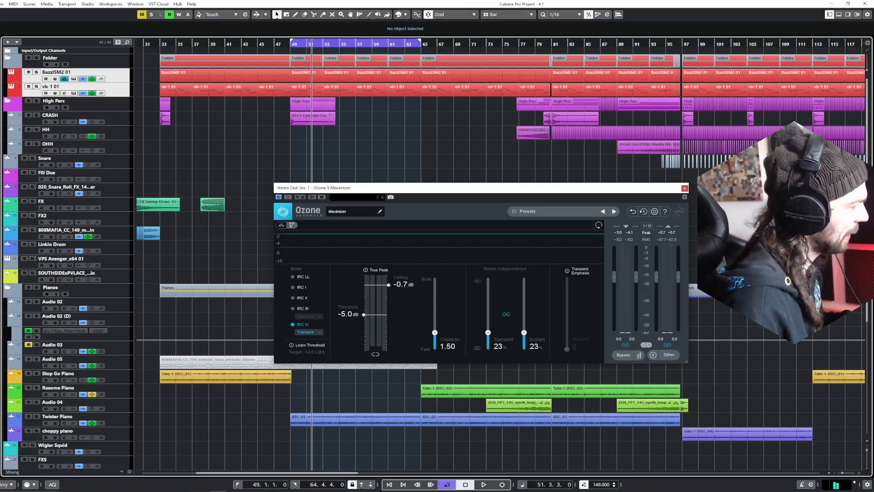
Step: Close the Ozone Maximizer window and route the outputs of both selected bass channels to Group 3 in the MixConsole
{"action": "key", "text": "F3"}
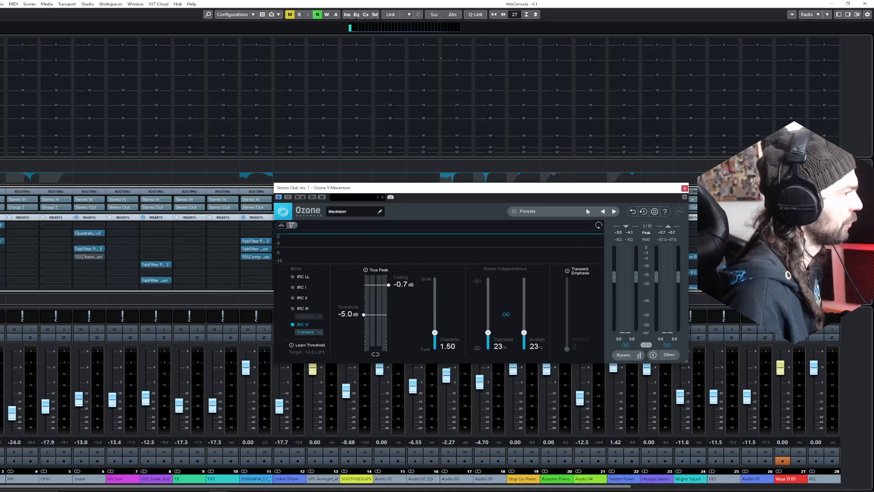
{"action": "left_click", "coordinate": [684, 188]}
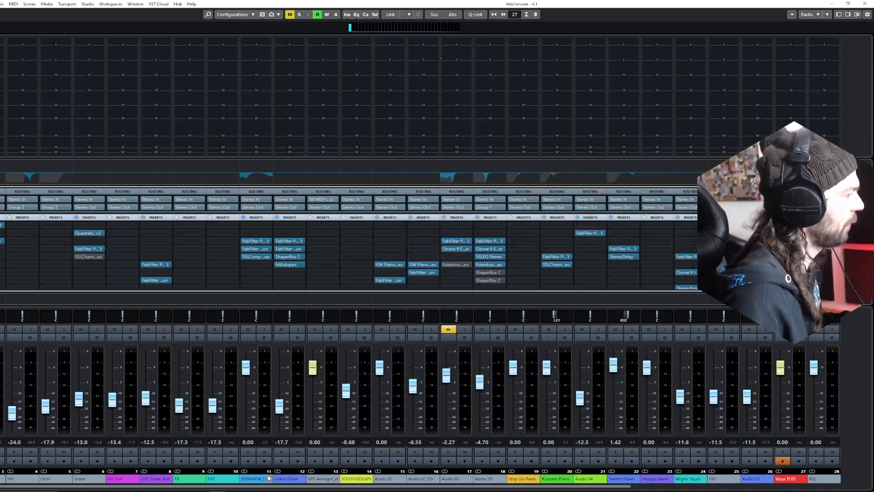
{"action": "left_click_drag", "start_coordinate": [133, 488], "coordinate": [84, 490]}
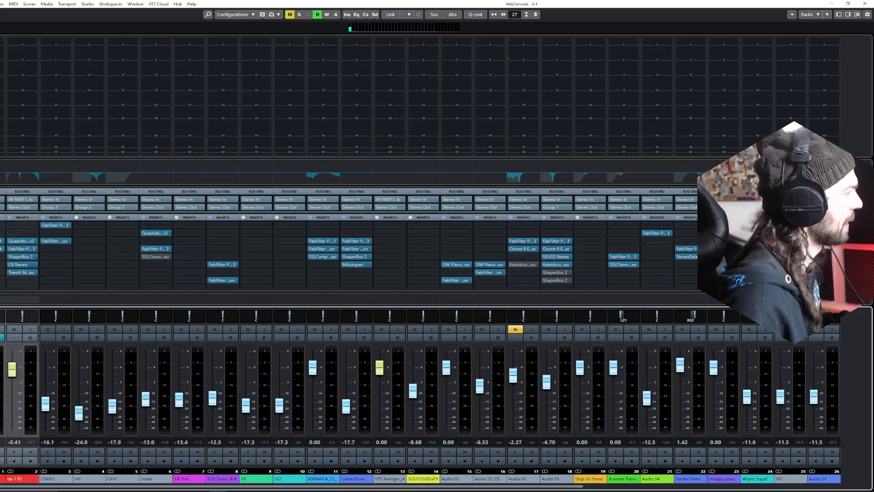
{"action": "left_click", "coordinate": [1, 208], "text": "alt+shift"}
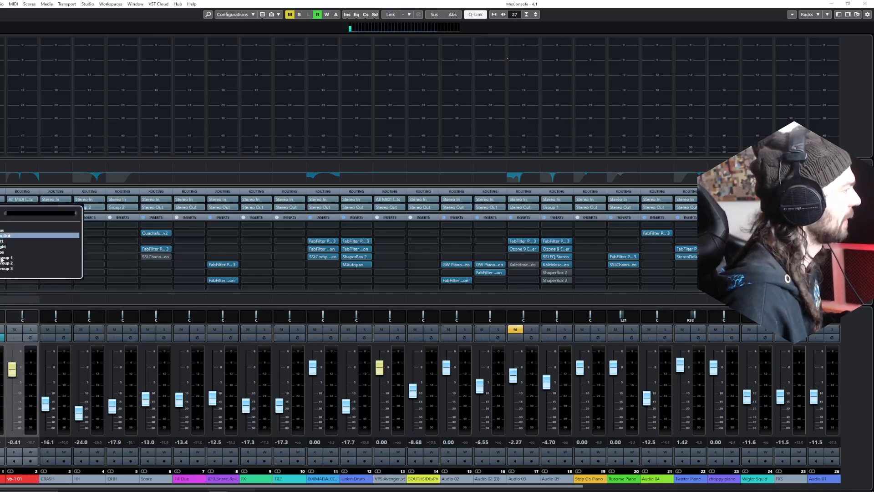
{"action": "left_click", "coordinate": [8, 269], "text": "alt+shift"}
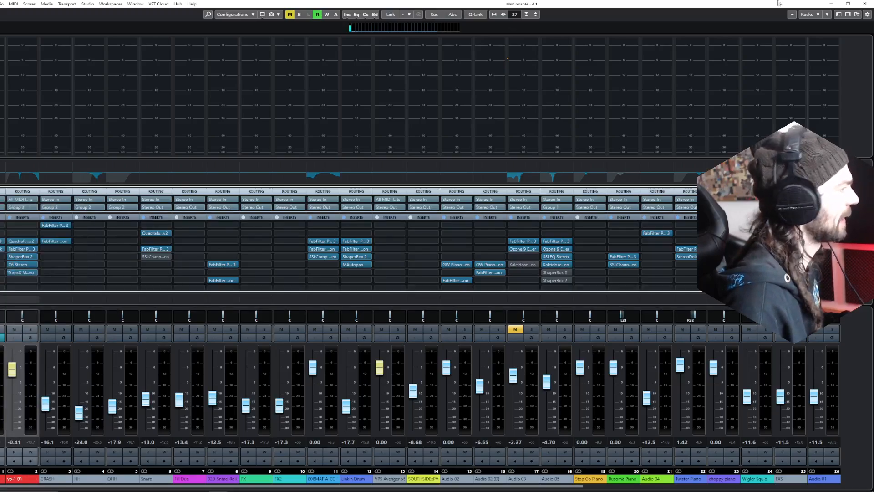
{"action": "left_click", "coordinate": [865, 3]}
Step: Solo the Group 3 track and insert the JJP-Bass Stereo plug-in on it
{"action": "scroll", "coordinate": [415, 342], "scroll_direction": "down", "scroll_amount": 5}
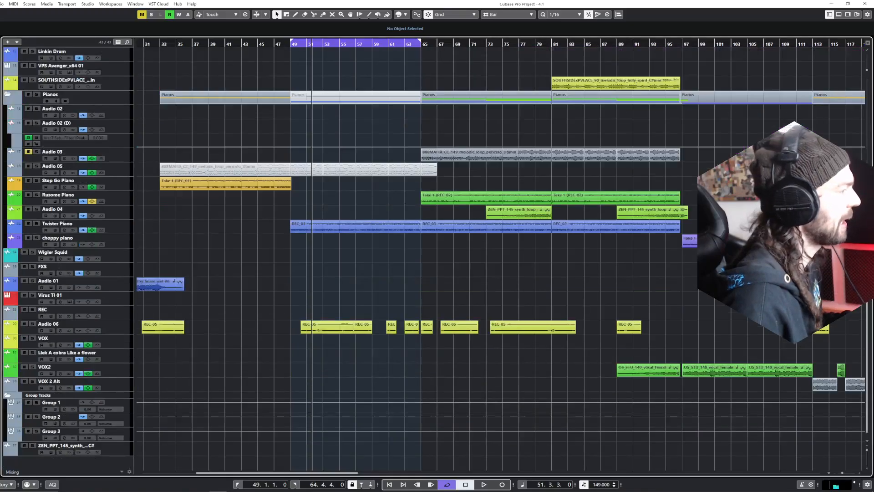
{"action": "left_click", "coordinate": [37, 431]}
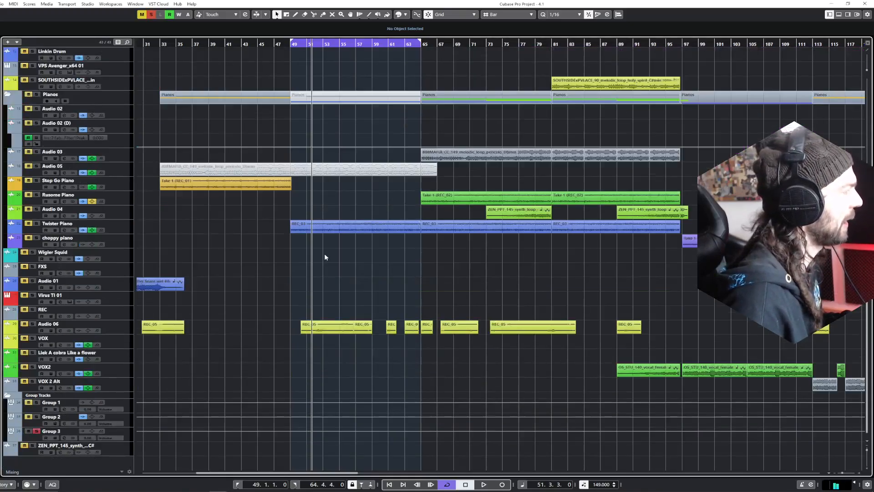
{"action": "left_click", "coordinate": [54, 432]}
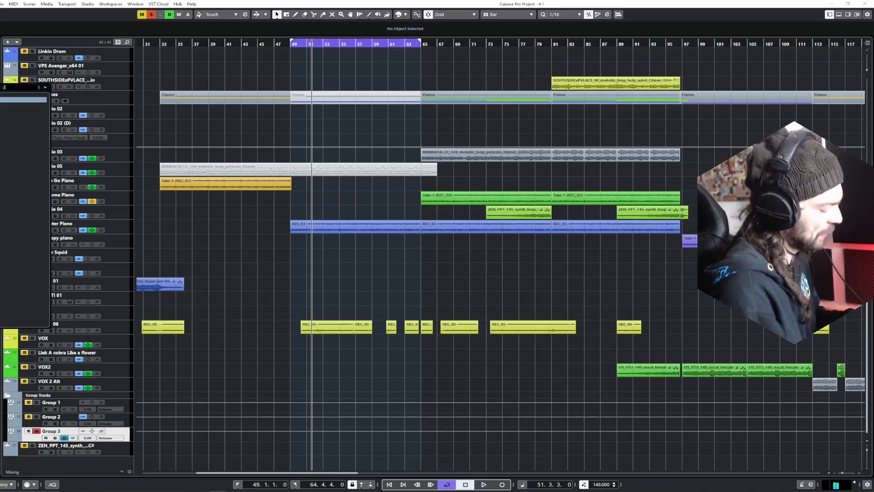
{"action": "type", "text": "bass"}
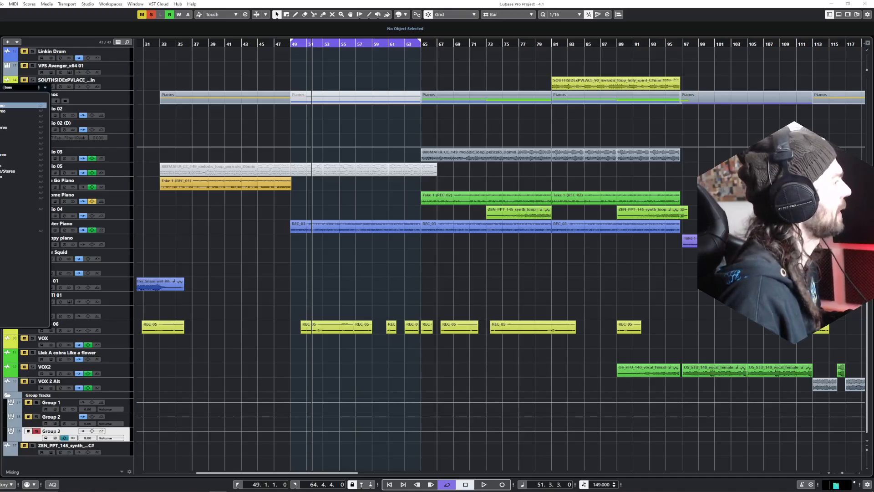
{"action": "double_click", "coordinate": [2, 111]}
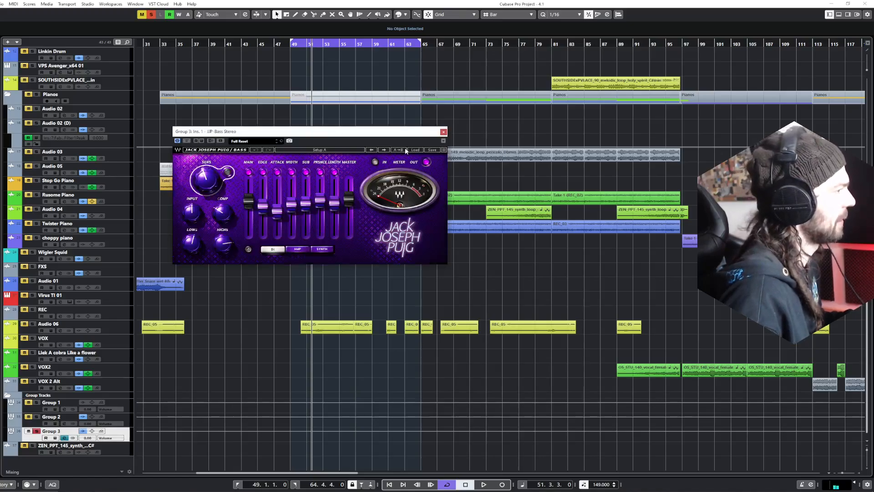
{"action": "left_click_drag", "start_coordinate": [391, 133], "coordinate": [470, 177]}
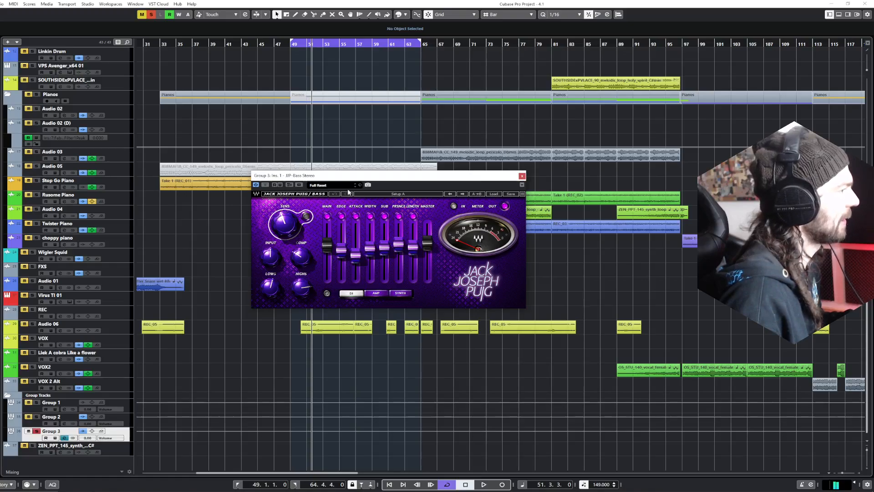
Step: Load a bass character preset in JJP-Bass and move the plug-in window over the lower part of the arrangement
{"action": "left_click", "coordinate": [360, 185]}
{"action": "left_click", "coordinate": [382, 194]}
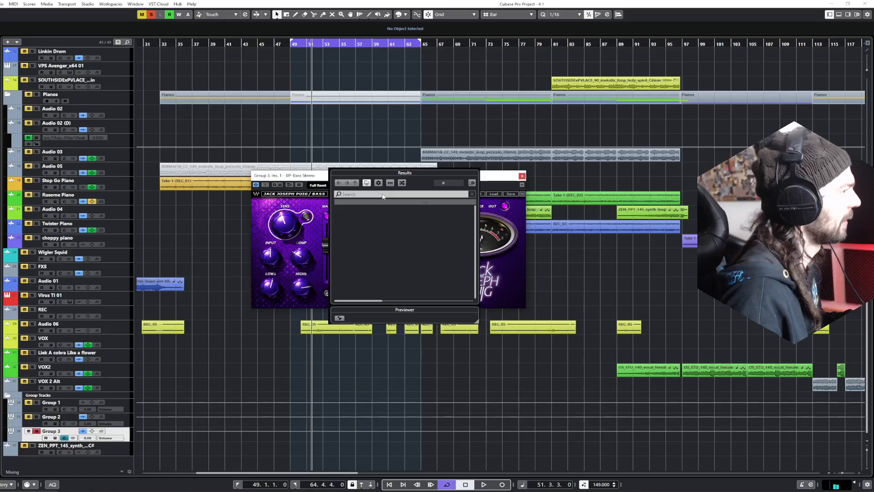
{"action": "left_click", "coordinate": [361, 209]}
{"action": "double_click", "coordinate": [361, 210]}
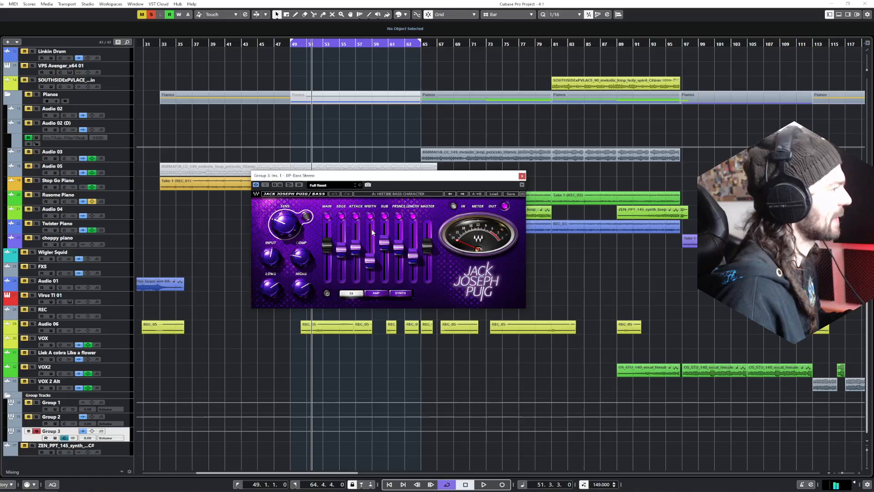
{"action": "left_click_drag", "start_coordinate": [401, 180], "coordinate": [528, 257]}
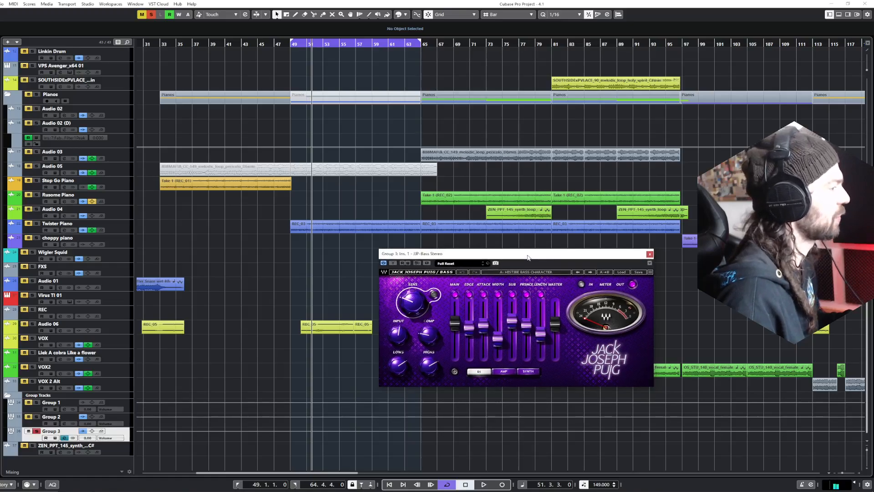
Step: Set the left locator to bar 33 and start playback shortly before it
{"action": "scroll", "coordinate": [315, 185], "scroll_direction": "up", "scroll_amount": 5}
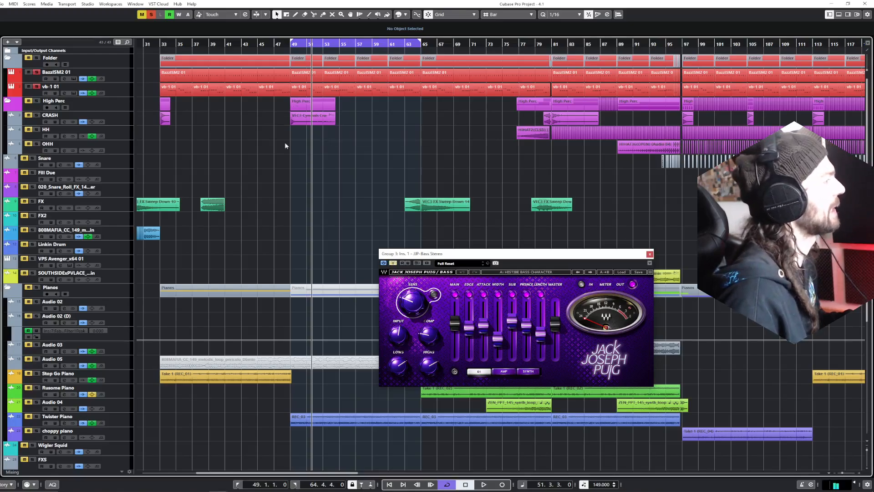
{"action": "left_click", "coordinate": [160, 45], "text": "ctrl"}
{"action": "left_click_drag", "start_coordinate": [152, 47], "coordinate": [157, 48]}
{"action": "key", "text": "space"}
Step: Dismiss the ruler options and deactivate solo on all tracks
{"action": "right_click", "coordinate": [151, 45]}
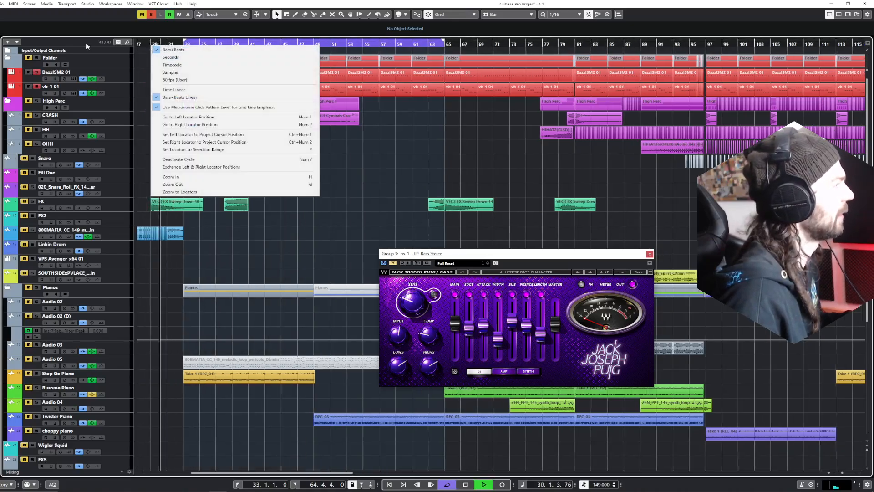
{"action": "left_click", "coordinate": [152, 14]}
{"action": "left_click", "coordinate": [152, 14]}
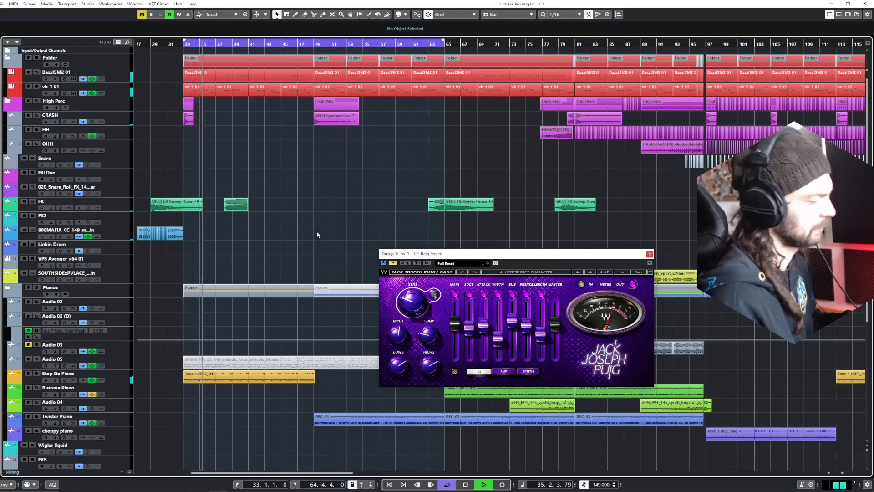
Step: Check the VST Audio System settings in Studio Setup and close the dialog
{"action": "left_click", "coordinate": [89, 4]}
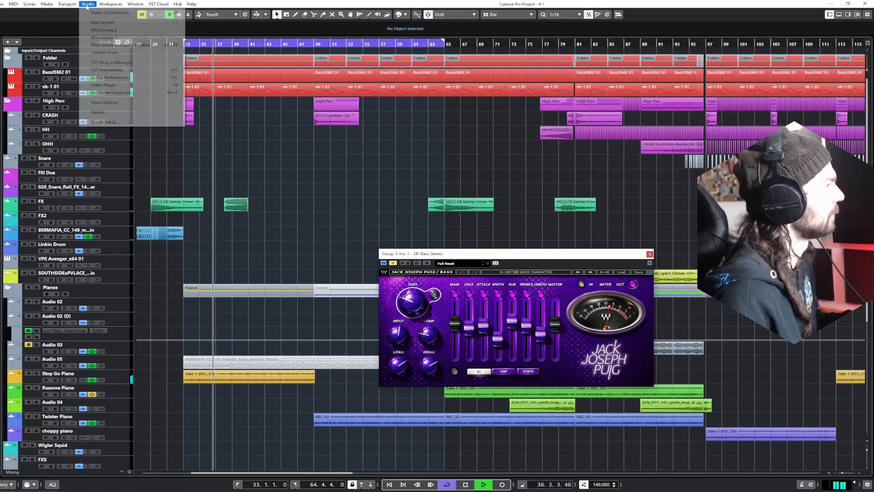
{"action": "left_click", "coordinate": [113, 124]}
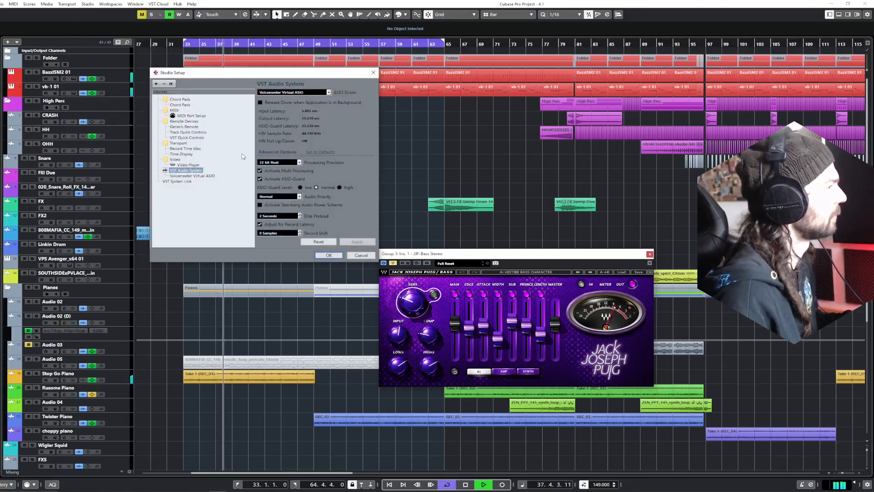
{"action": "left_click", "coordinate": [326, 255]}
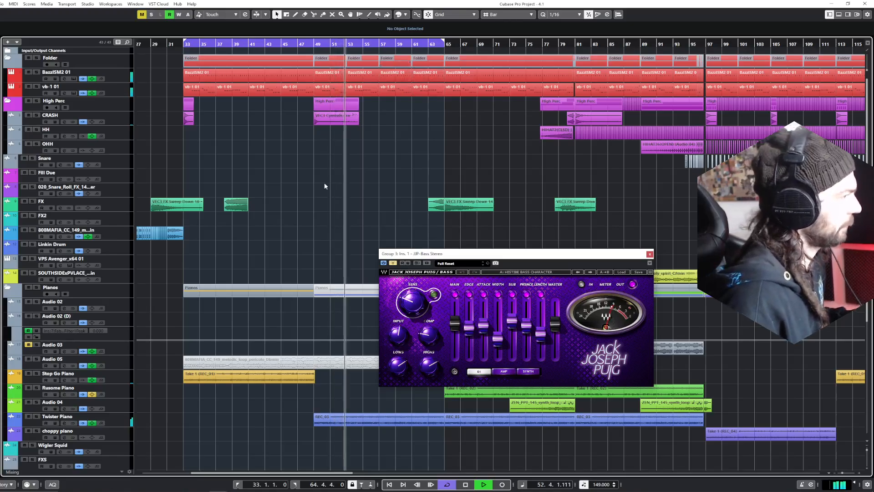
Step: Stop playback and select the vb-1 01 track
{"action": "key", "text": "space"}
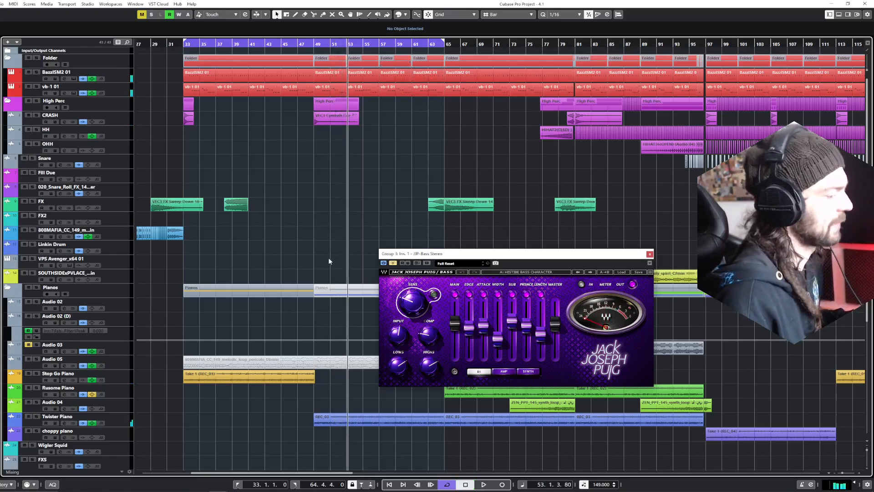
{"action": "scroll", "coordinate": [305, 257], "scroll_direction": "down", "scroll_amount": 6}
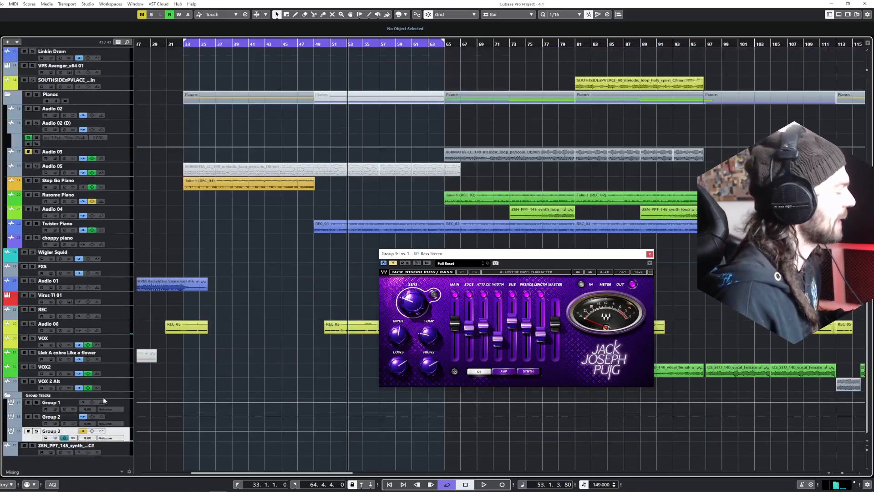
{"action": "scroll", "coordinate": [166, 301], "scroll_direction": "up", "scroll_amount": 6}
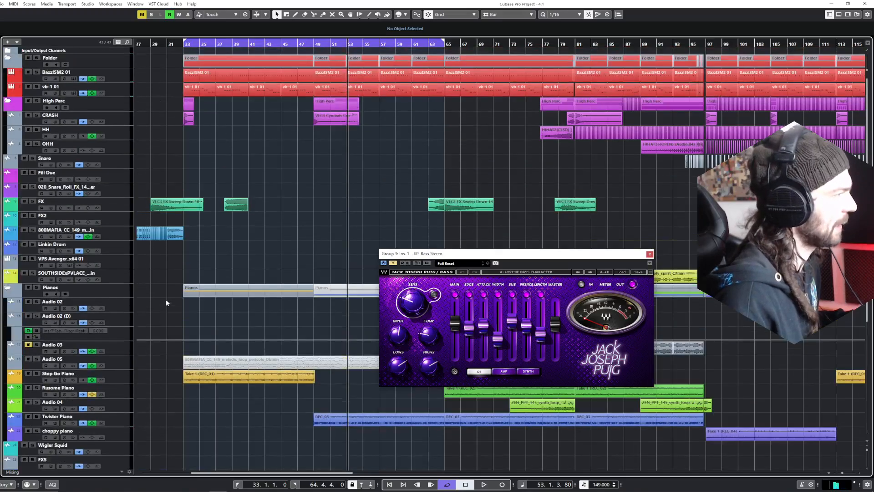
{"action": "left_click", "coordinate": [112, 93]}
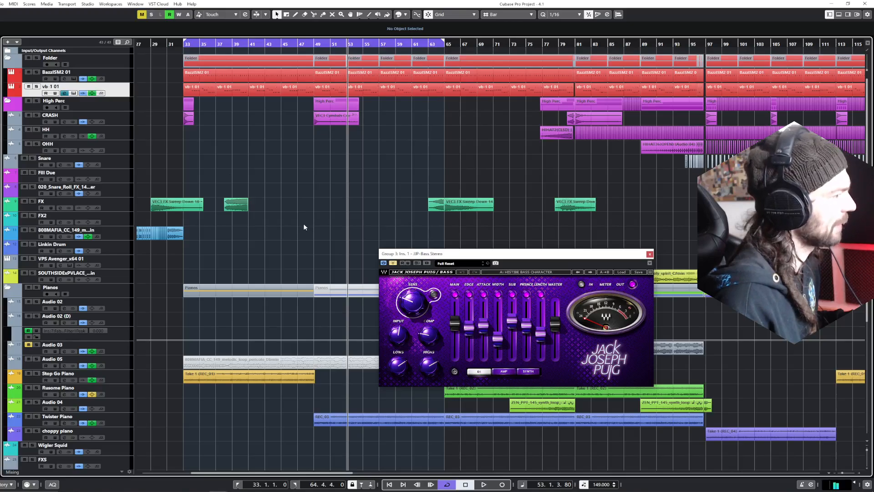
{"action": "scroll", "coordinate": [314, 203], "scroll_direction": "down", "scroll_amount": 6}
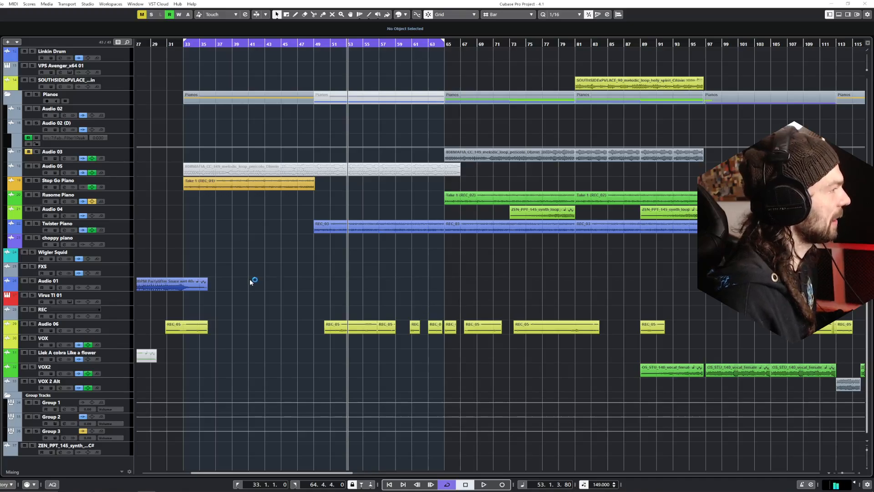
{"action": "scroll", "coordinate": [252, 272], "scroll_direction": "up", "scroll_amount": 5}
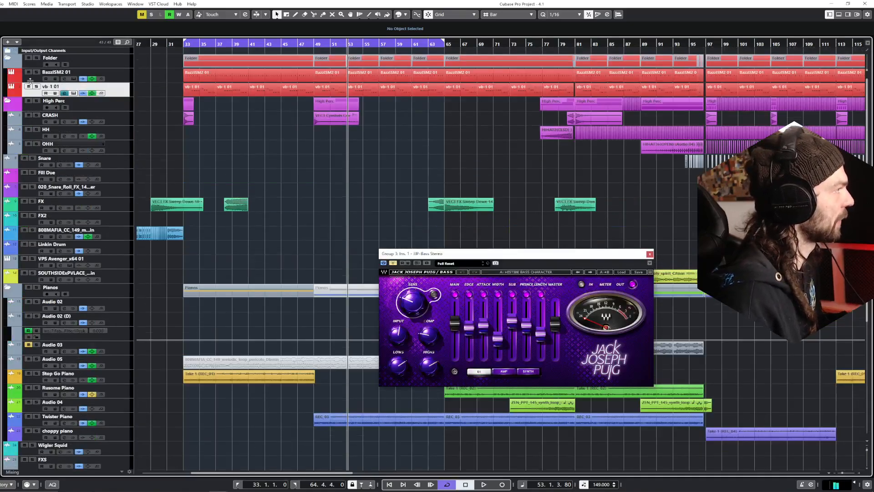
Step: Solo the folder containing the two bass tracks and play a short passage of the loop
{"action": "left_click", "coordinate": [35, 58]}
{"action": "scroll", "coordinate": [182, 228], "scroll_direction": "down", "scroll_amount": 10}
{"action": "key", "text": "space"}
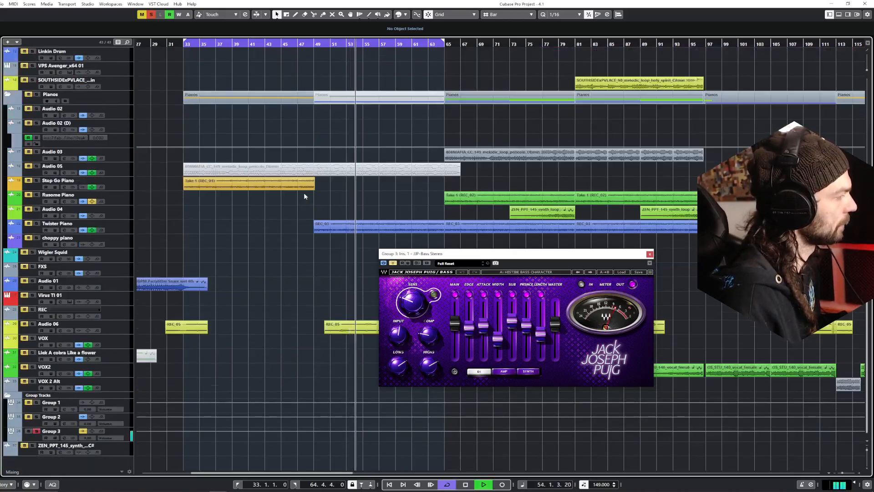
{"action": "key", "text": "space"}
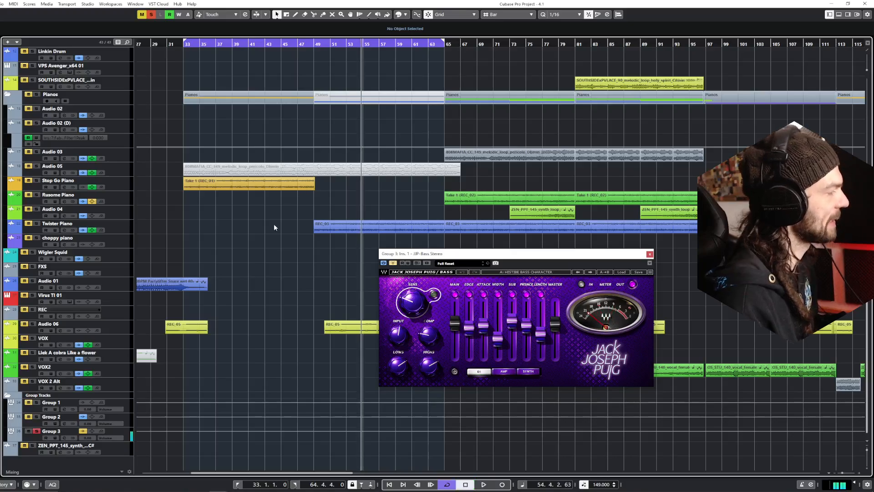
Step: Select Group 3, take its JJP-Bass plug-in out of bypass and start playback
{"action": "left_click", "coordinate": [58, 439]}
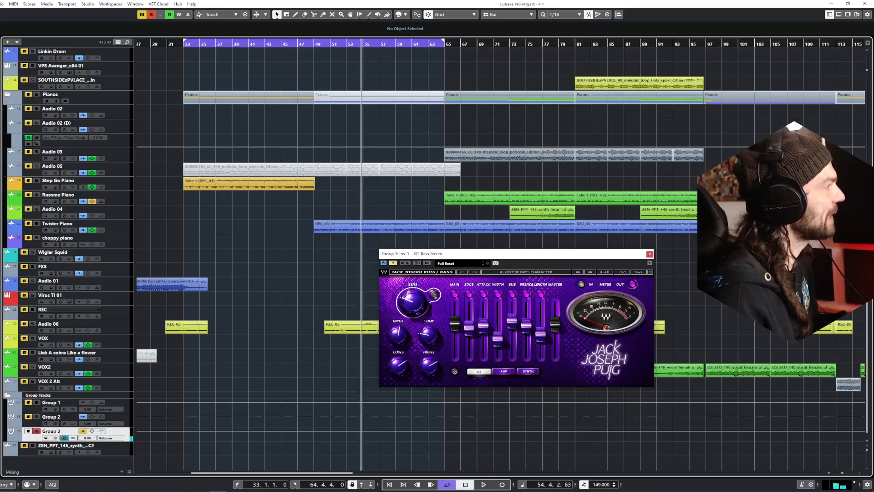
{"action": "left_click", "coordinate": [393, 263]}
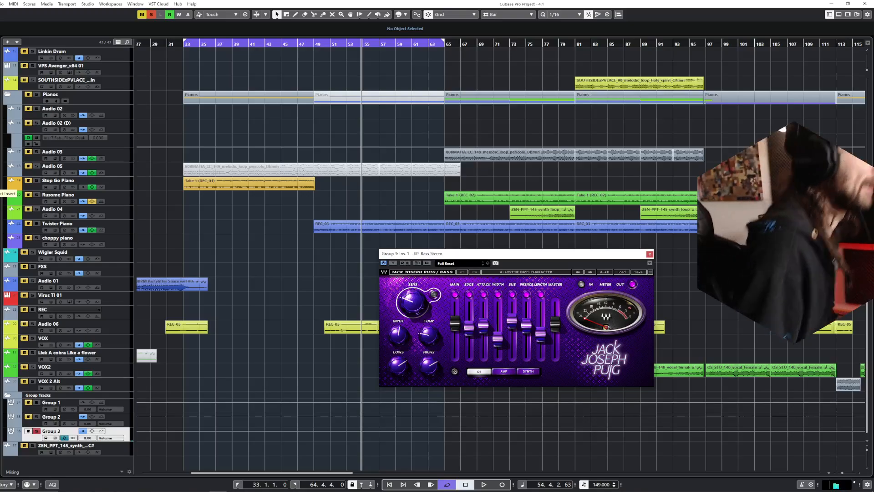
{"action": "key", "text": "space"}
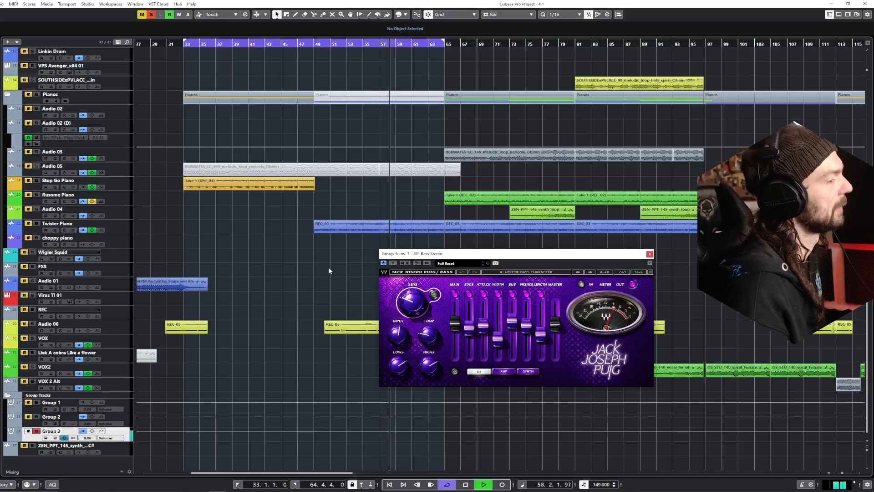
Step: Rebalance the Edge, Attack, Width, Sub, Presence and Length faders in Group 3's JJP-Bass, stop playback and close the plug-in
{"action": "mouse_move", "coordinate": [469, 327]}
{"action": "left_mouse_down"}
{"action": "mouse_move", "coordinate": [469, 338]}
{"action": "mouse_move", "coordinate": [469, 329]}
{"action": "mouse_move", "coordinate": [483, 339]}
{"action": "mouse_move", "coordinate": [512, 327]}
{"action": "mouse_move", "coordinate": [470, 331]}
{"action": "left_mouse_up"}
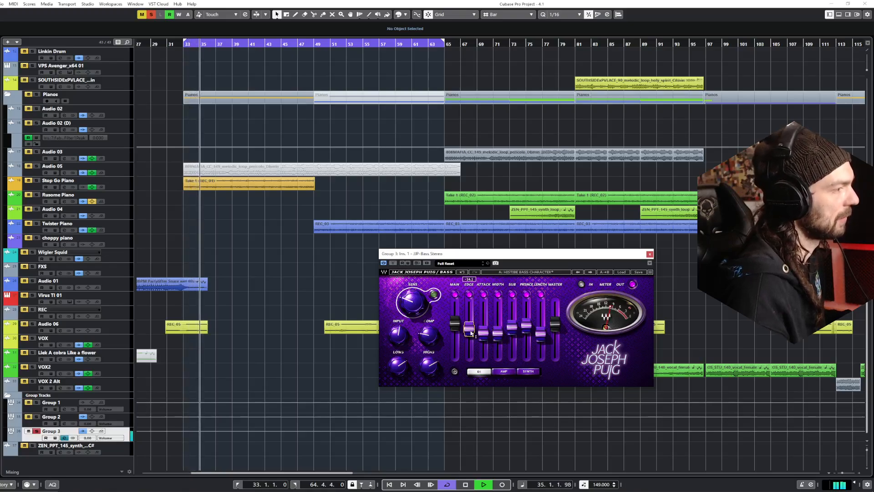
{"action": "left_click_drag", "start_coordinate": [527, 325], "coordinate": [541, 327]}
{"action": "key", "text": "space"}
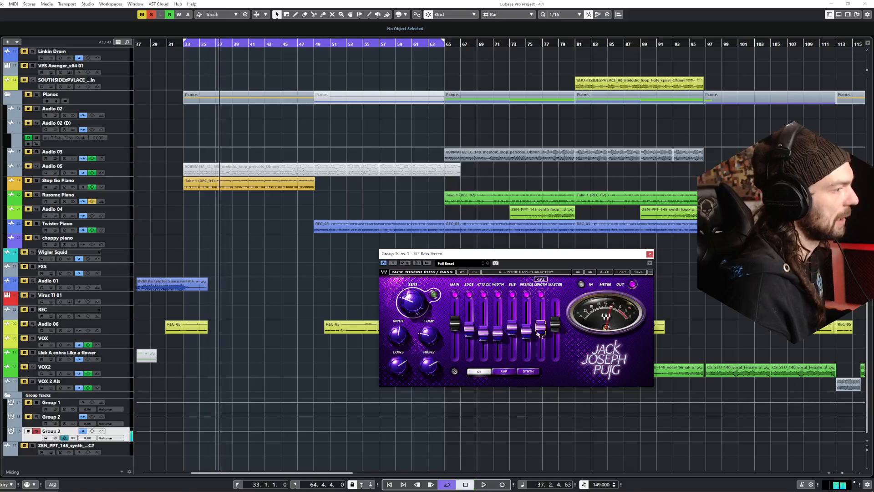
{"action": "left_click", "coordinate": [650, 255]}
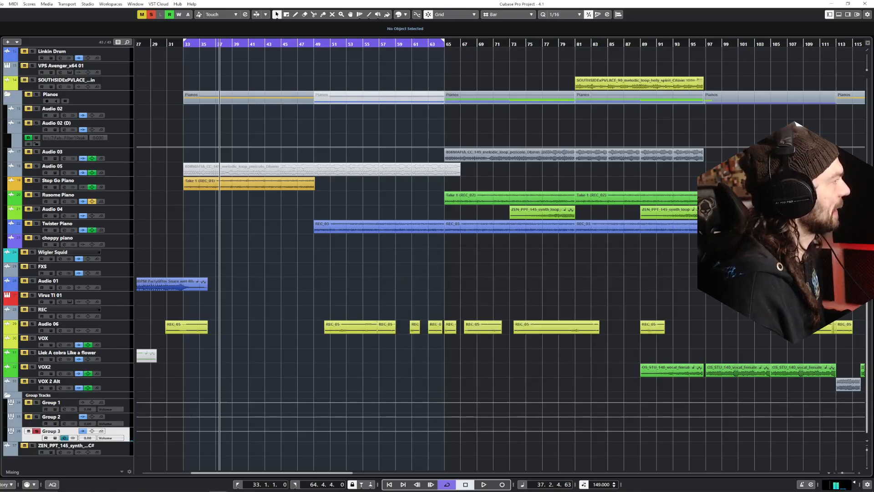
Step: Search the inserts for "bass" and add JJP-Bass Stereo to insert slot 8 of the vb-1 01 track
{"action": "scroll", "coordinate": [332, 246], "scroll_direction": "up", "scroll_amount": 5}
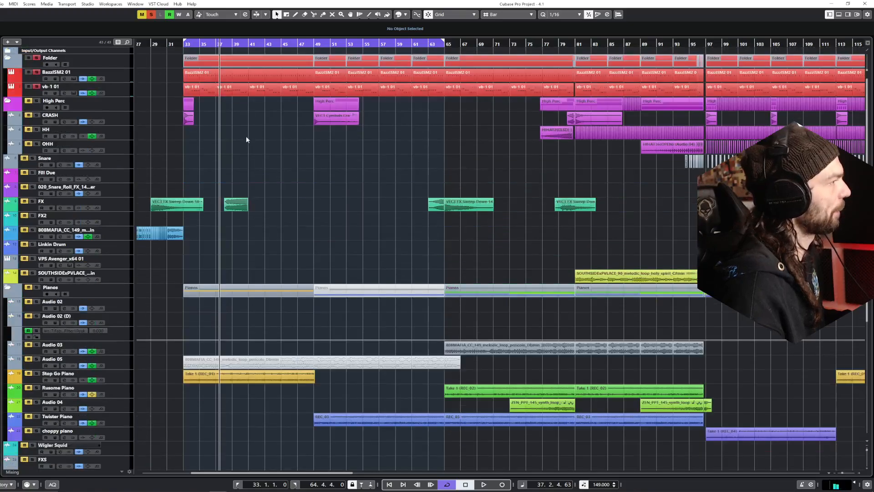
{"action": "left_click", "coordinate": [112, 93]}
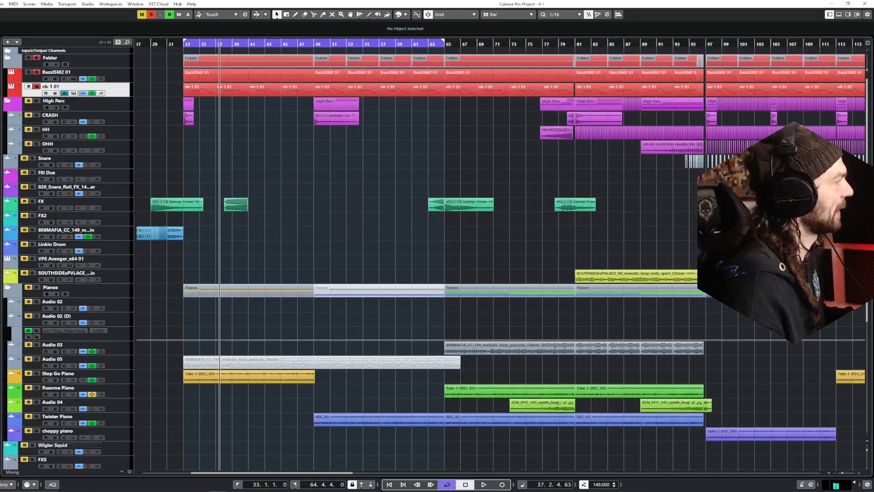
{"action": "type", "text": "bass"}
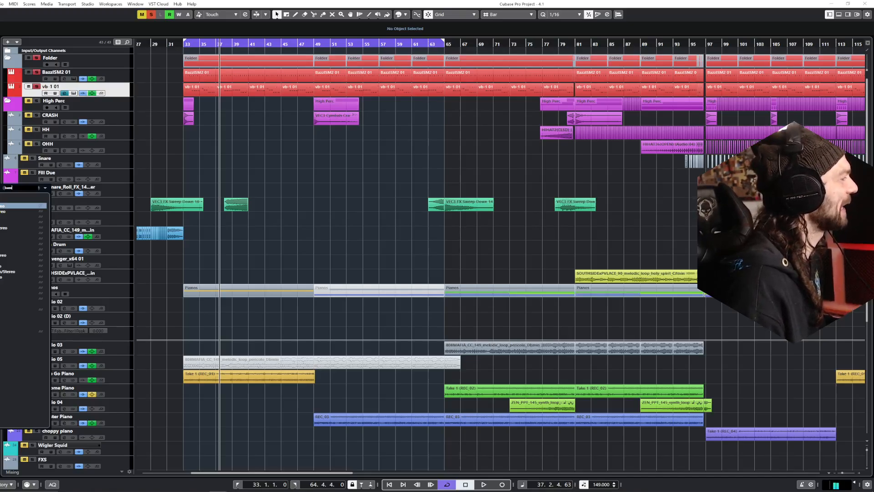
{"action": "left_click", "coordinate": [1, 212]}
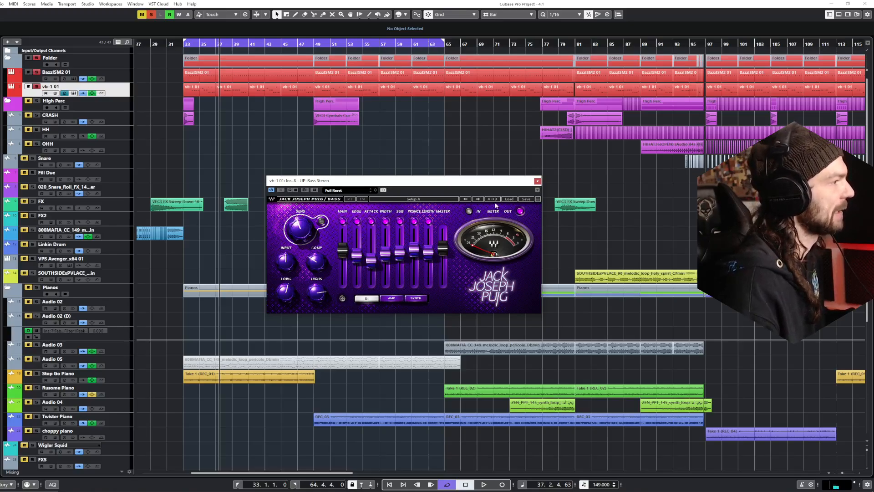
Step: Load the same Bass Character preset used on Group 3 into vb-1 01's JJP-Bass plug-in
{"action": "left_click", "coordinate": [375, 189]}
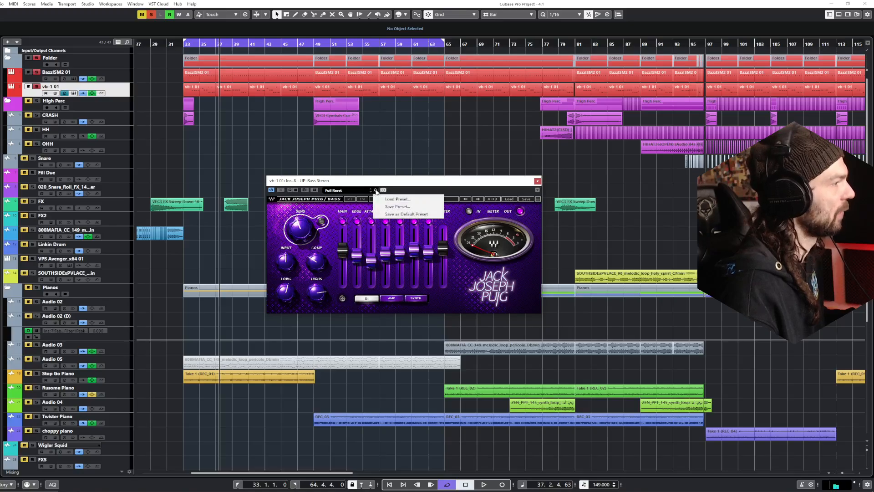
{"action": "left_click", "coordinate": [391, 199]}
{"action": "double_click", "coordinate": [369, 211]}
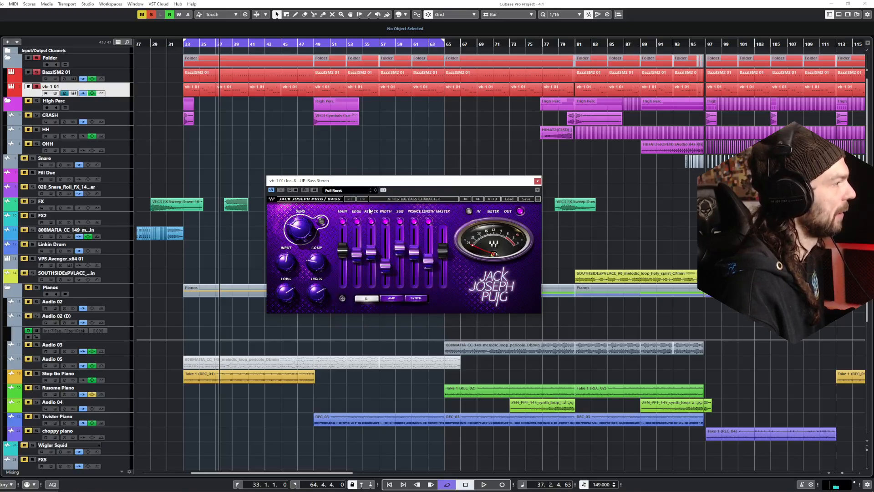
Step: Play the soloed basses and compare vb-1 01 with JJP-Bass bypassed and active, then stop playback
{"action": "key", "text": "space"}
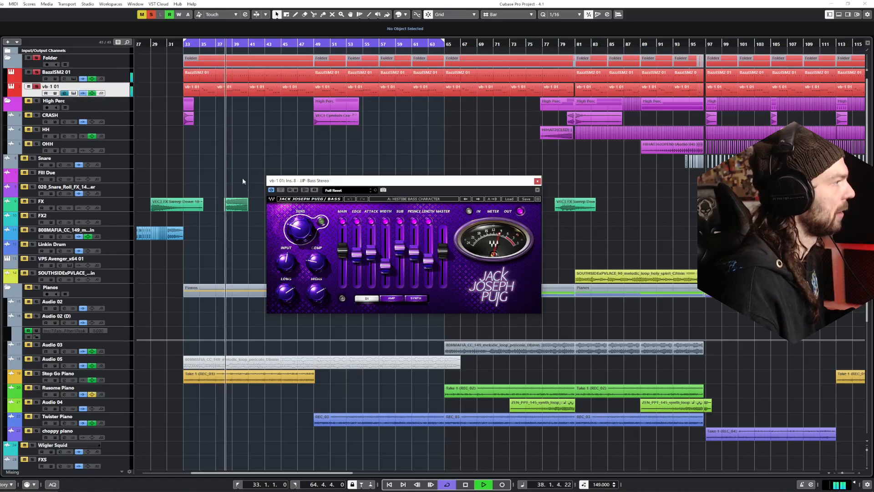
{"action": "left_click", "coordinate": [280, 190]}
{"action": "left_click", "coordinate": [281, 190]}
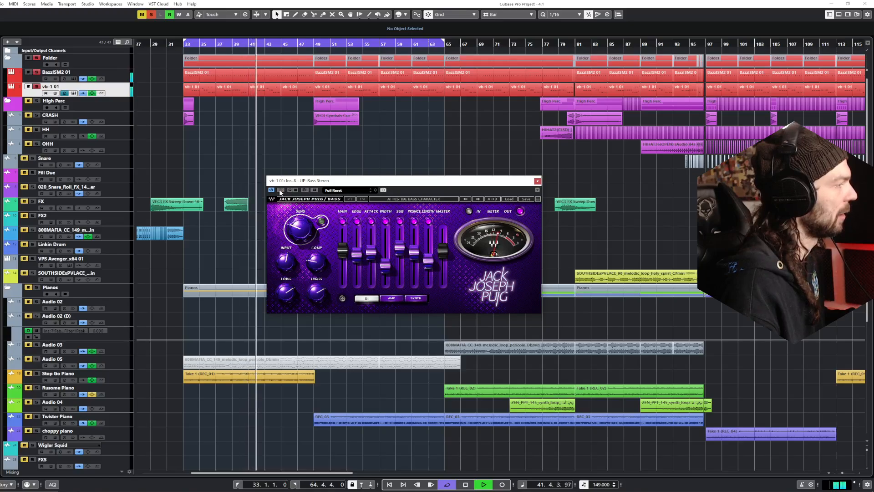
{"action": "key", "text": "space"}
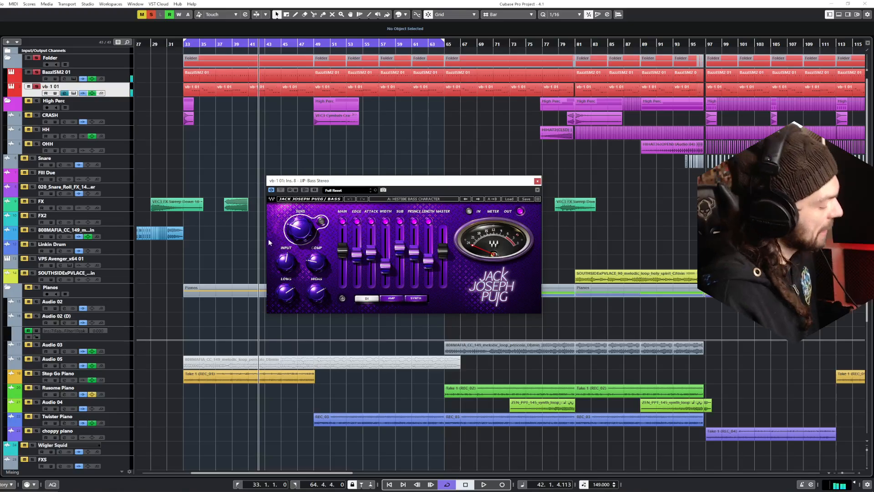
Step: Open the MixConsole, clear the plug-in window from the channel meters and compare vb-1 01's level with JJP-Bass active and bypassed during playback
{"action": "key", "text": "F3"}
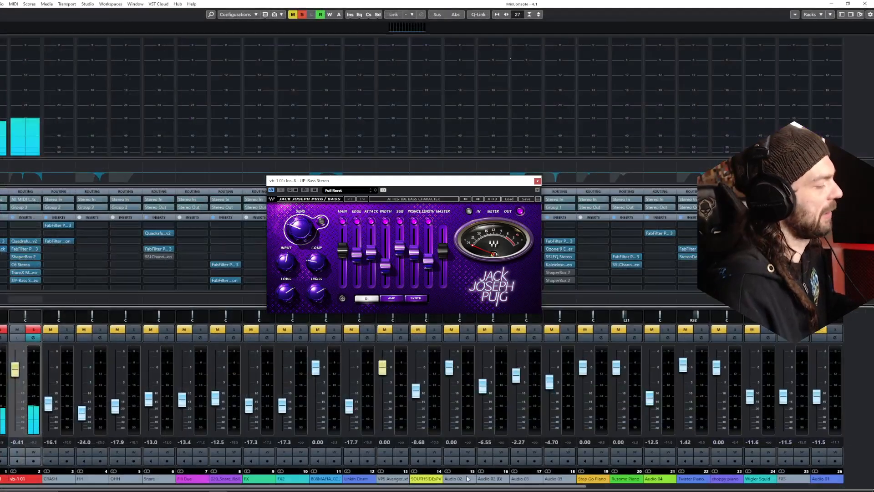
{"action": "left_click_drag", "start_coordinate": [498, 183], "coordinate": [555, 145]}
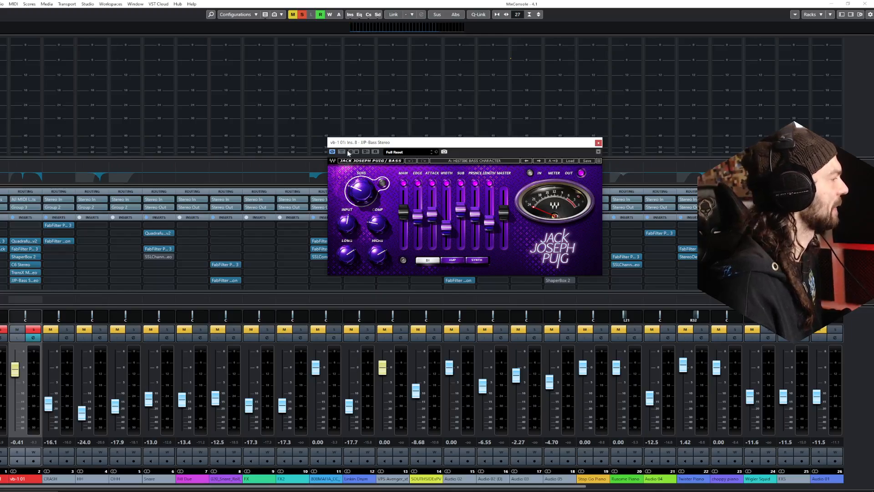
{"action": "key", "text": "space"}
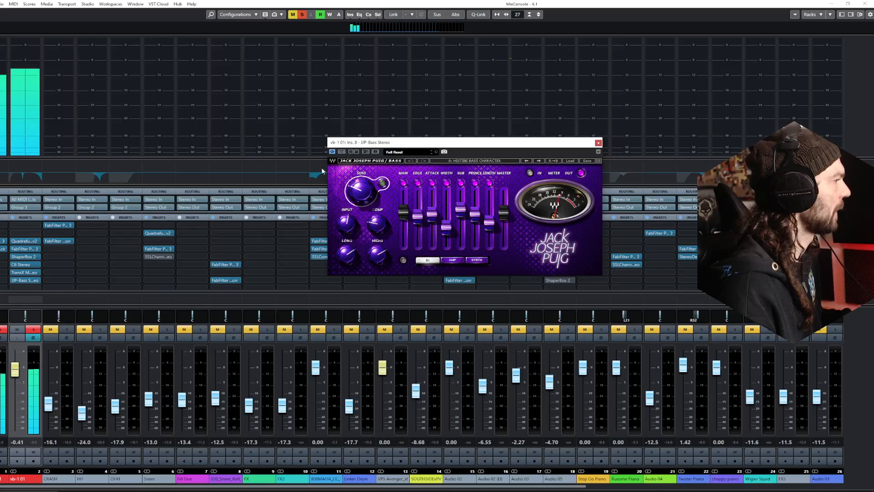
{"action": "left_click", "coordinate": [31, 444]}
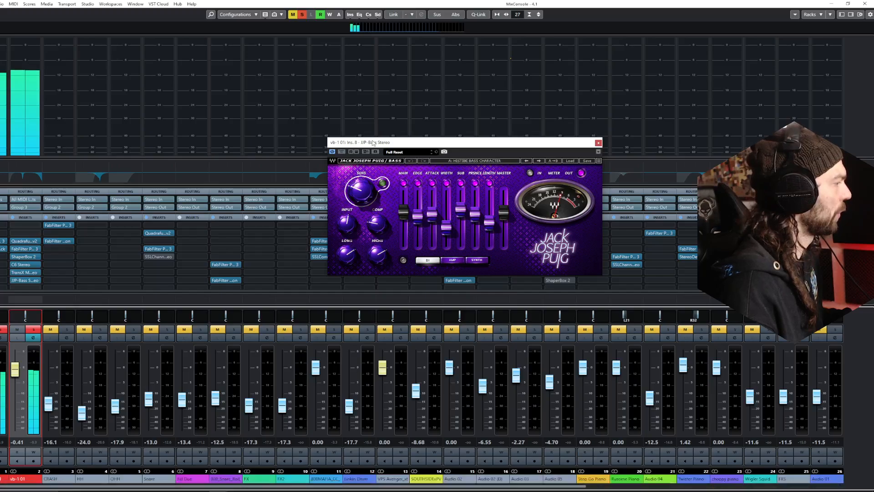
{"action": "left_click", "coordinate": [342, 152]}
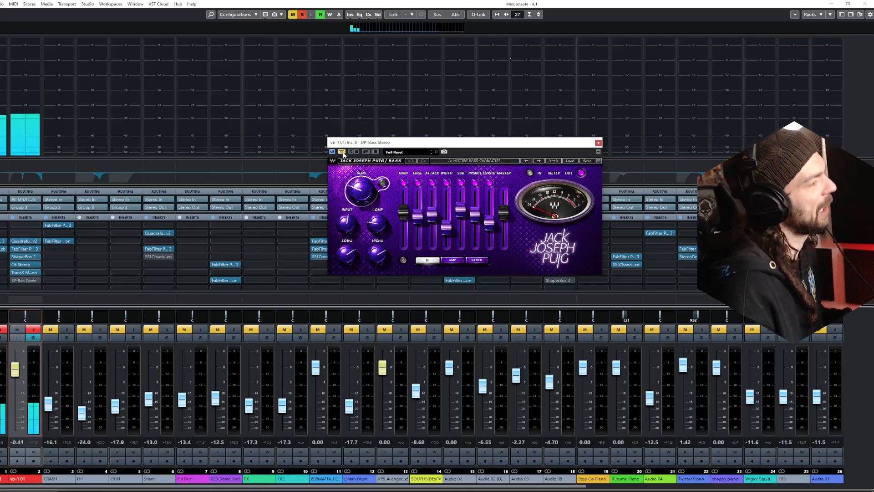
Step: Lower the Master fader slightly in vb-1 01's active JJP-Bass, and close the plug-in and the MixConsole
{"action": "left_click_drag", "start_coordinate": [507, 214], "coordinate": [509, 217]}
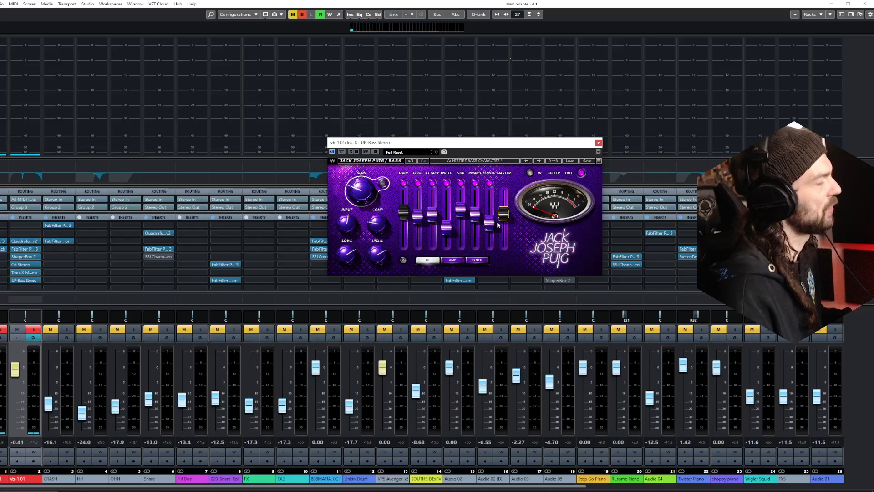
{"action": "key", "text": "space"}
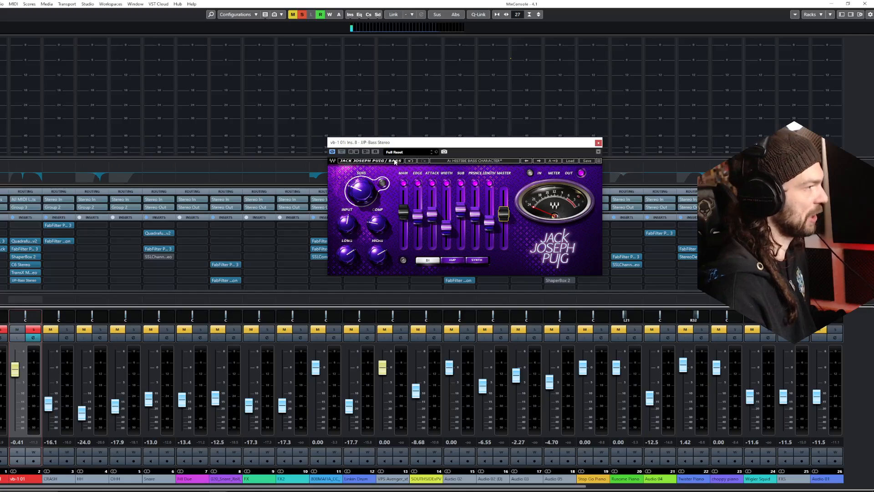
{"action": "left_click_drag", "start_coordinate": [399, 142], "coordinate": [388, 192]}
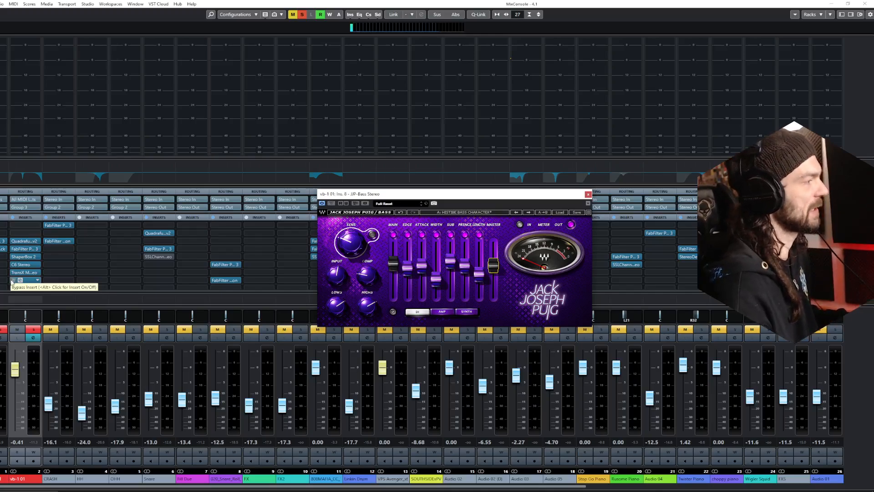
{"action": "double_click", "coordinate": [15, 280]}
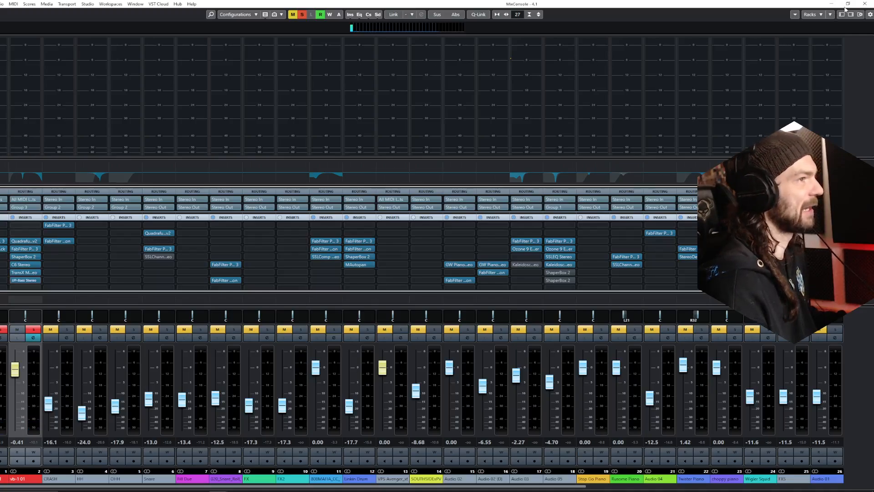
{"action": "left_click", "coordinate": [867, 5]}
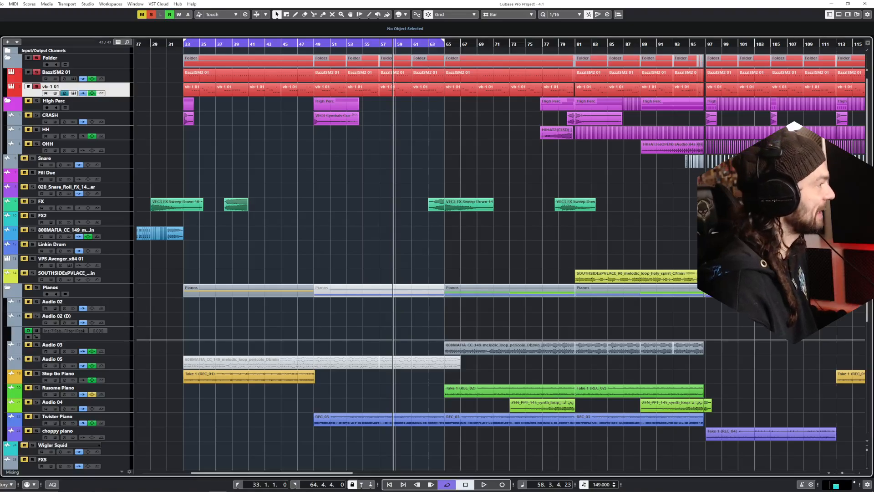
Step: Reopen JJP-Bass on vb-1 01, lower its Width fader slightly during playback and stop the transport
{"action": "left_click", "coordinate": [1, 196]}
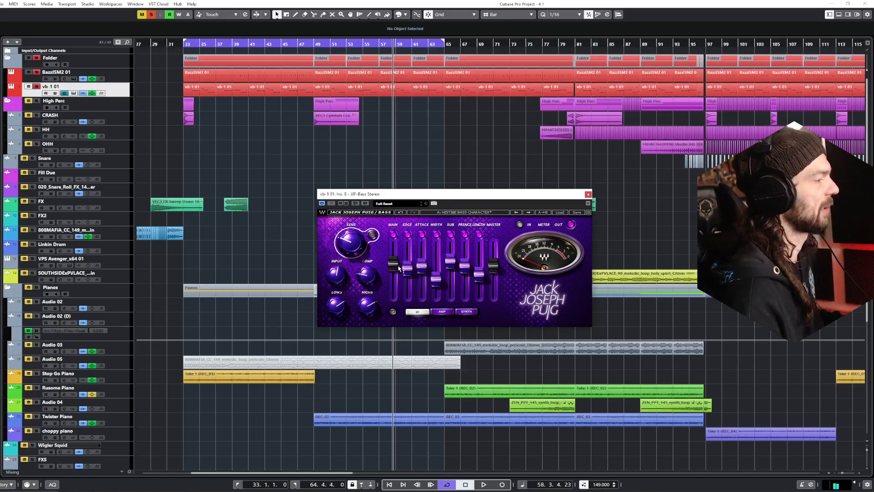
{"action": "mouse_move", "coordinate": [398, 270]}
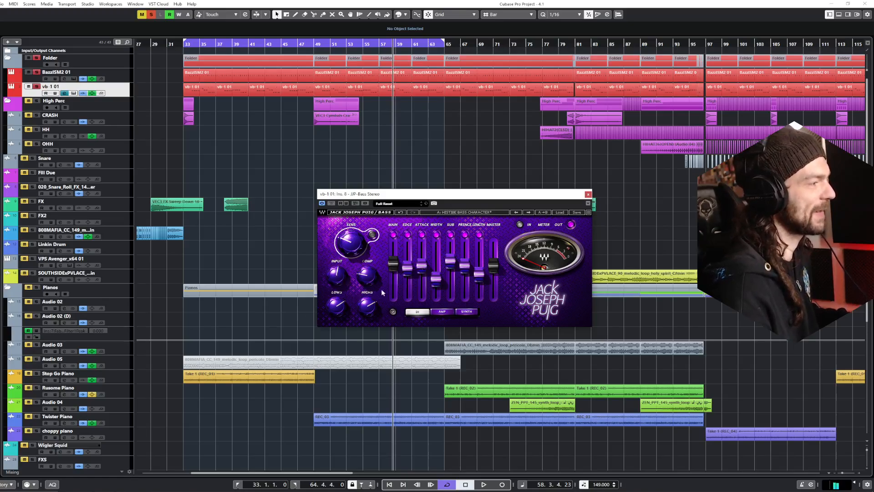
{"action": "mouse_move", "coordinate": [340, 279]}
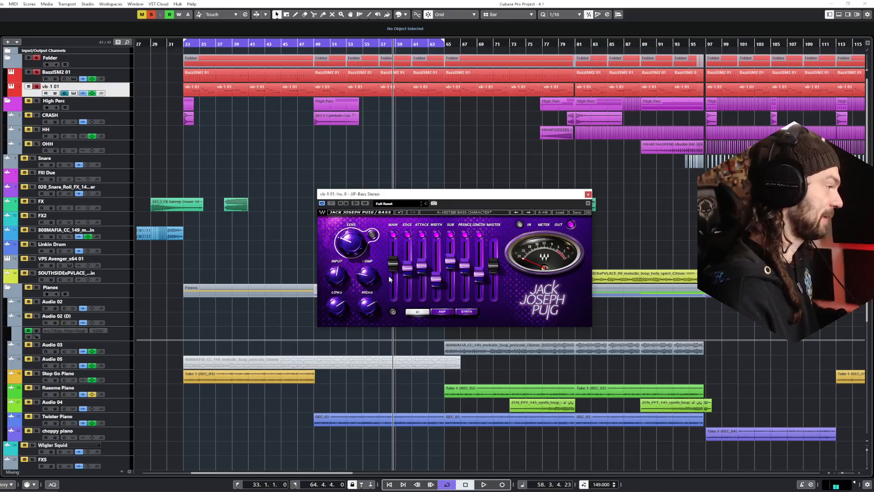
{"action": "scroll", "coordinate": [287, 340], "scroll_direction": "down", "scroll_amount": 5}
{"action": "scroll", "coordinate": [289, 351], "scroll_direction": "up", "scroll_amount": 5}
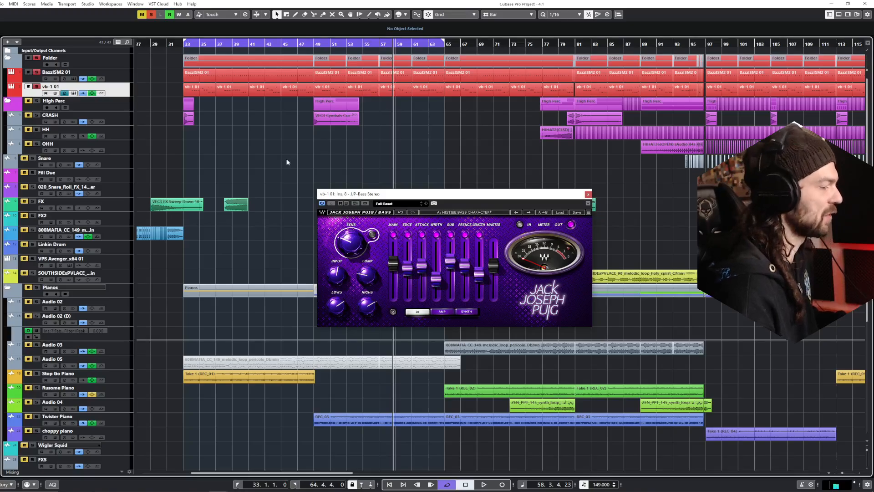
{"action": "key", "text": "space"}
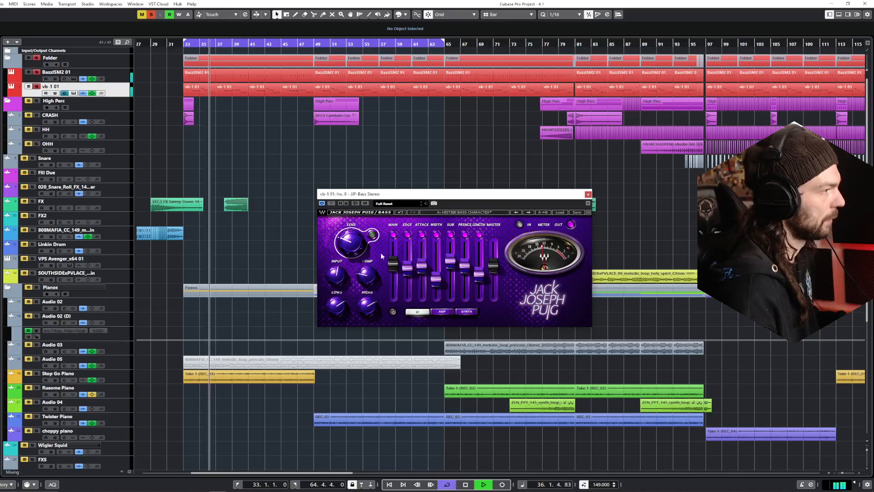
{"action": "mouse_move", "coordinate": [436, 278]}
{"action": "left_mouse_down"}
{"action": "mouse_move", "coordinate": [436, 268]}
{"action": "mouse_move", "coordinate": [440, 286]}
{"action": "left_mouse_up"}
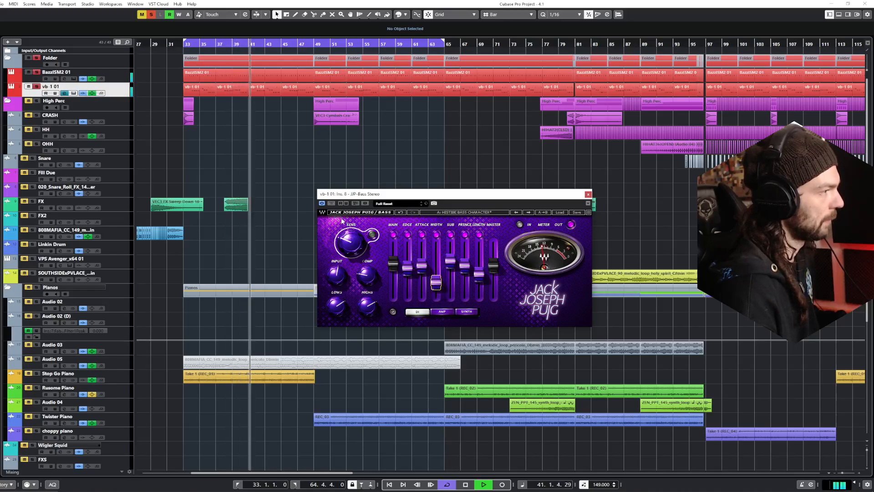
{"action": "key", "text": "space"}
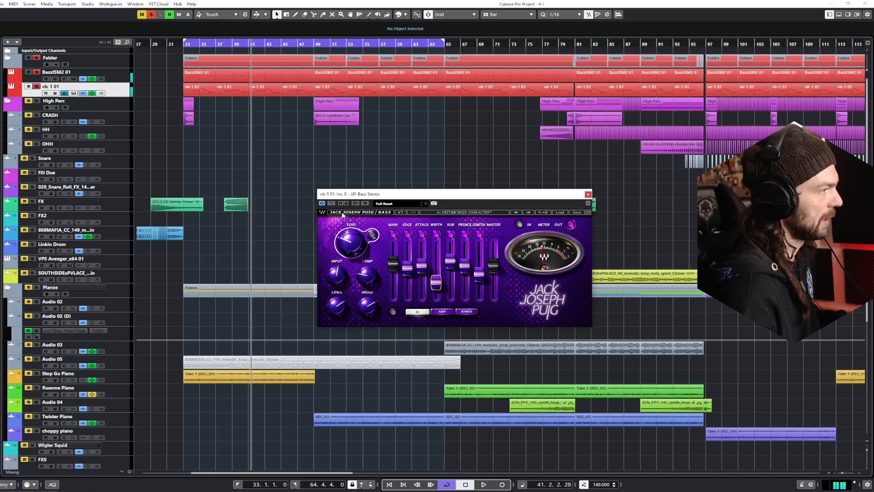
{"action": "left_click", "coordinate": [349, 249]}
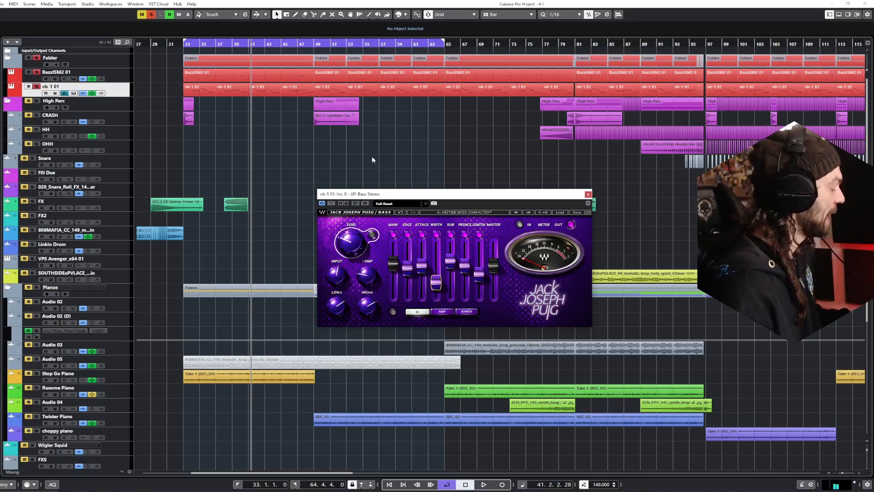
Step: Unsolo the bass tracks and play the full arrangement from around bar 145, jumping ahead to about bar 165
{"action": "left_click", "coordinate": [151, 14]}
{"action": "scroll", "coordinate": [466, 158], "scroll_direction": "down", "scroll_amount": 6}
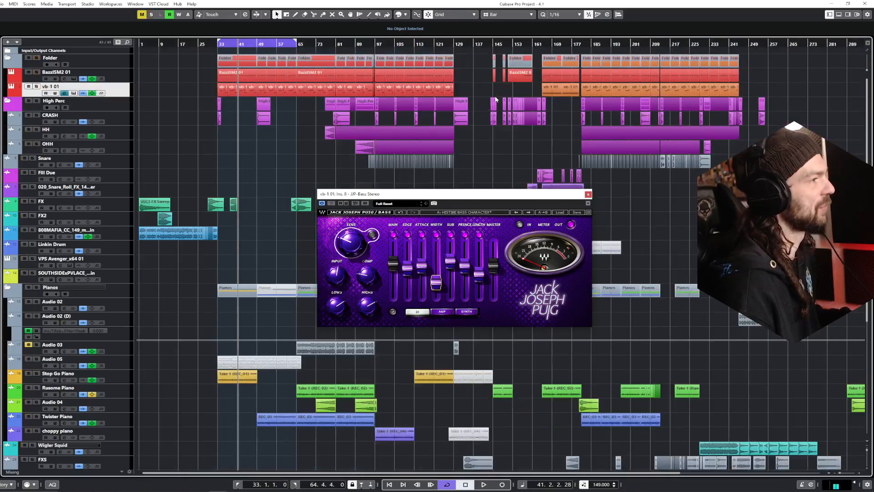
{"action": "left_click", "coordinate": [493, 42]}
{"action": "key", "text": "space"}
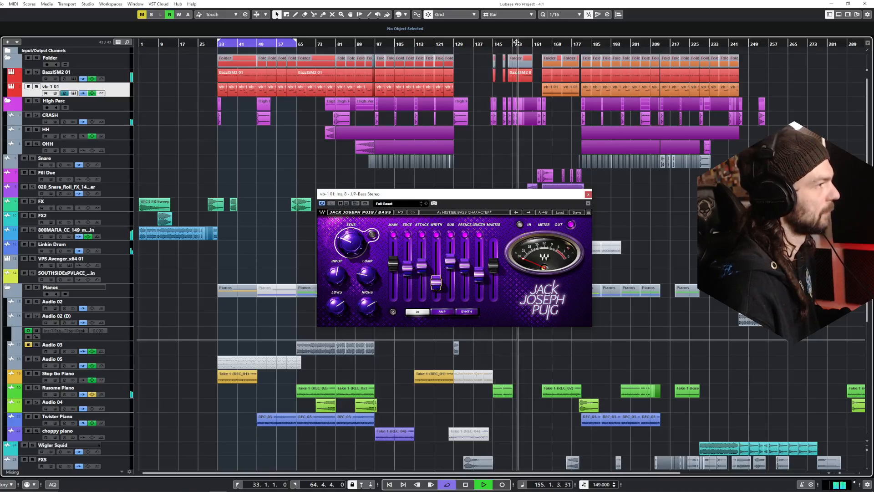
{"action": "left_click", "coordinate": [542, 43]}
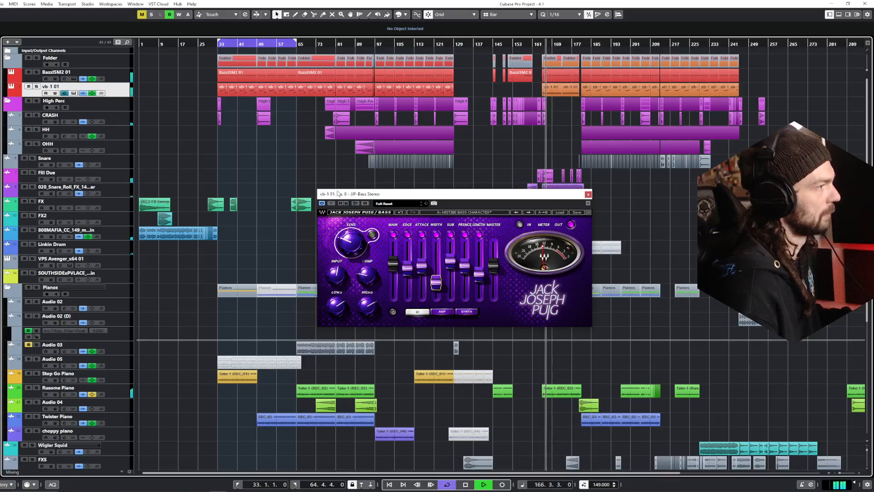
Step: Compare the full mix with JJP-Bass on vb-1 01 bypassed and active, and stop playback
{"action": "left_click", "coordinate": [334, 205]}
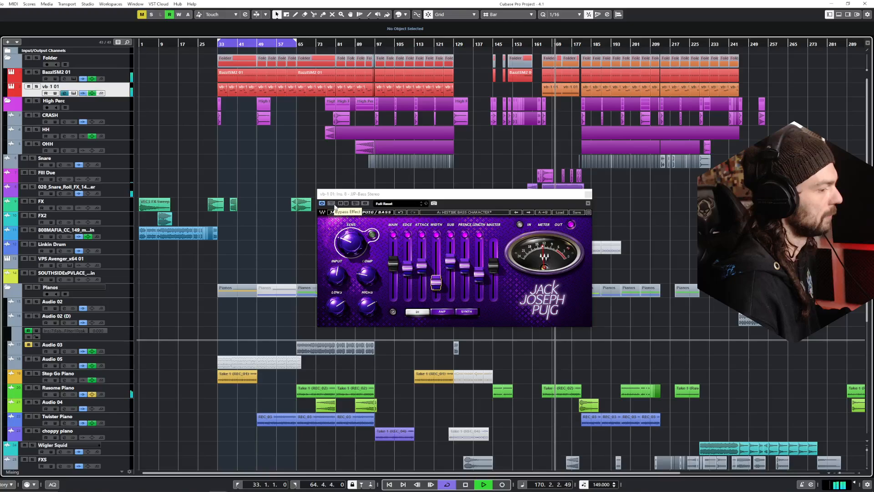
{"action": "left_click", "coordinate": [333, 205]}
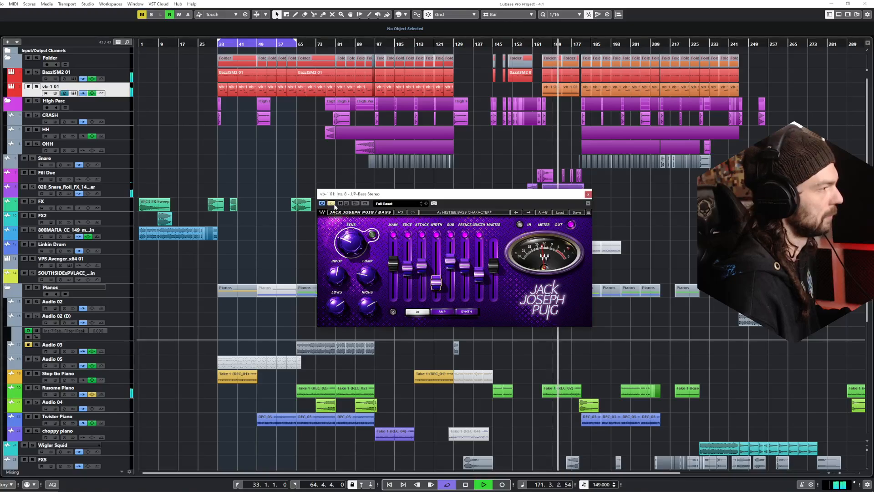
{"action": "key", "text": "space"}
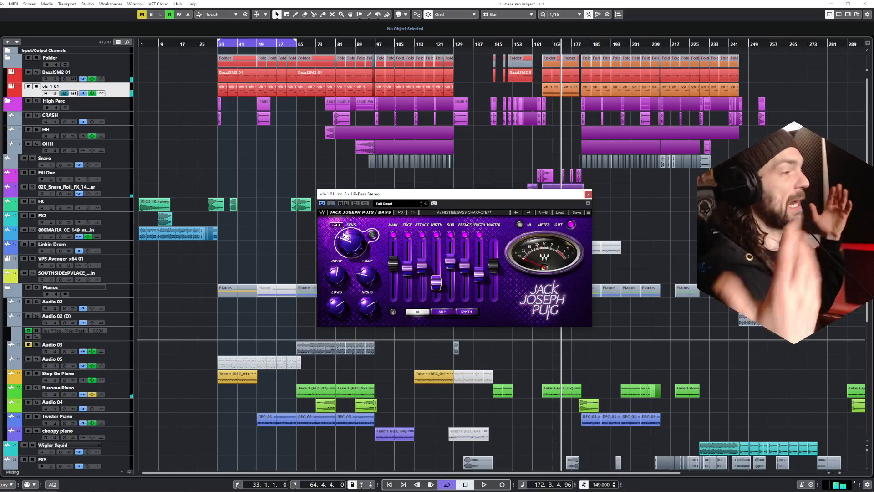
Step: Shift the JJP-Bass window aside and play the full mix from bar 181
{"action": "mouse_move", "coordinate": [345, 234]}
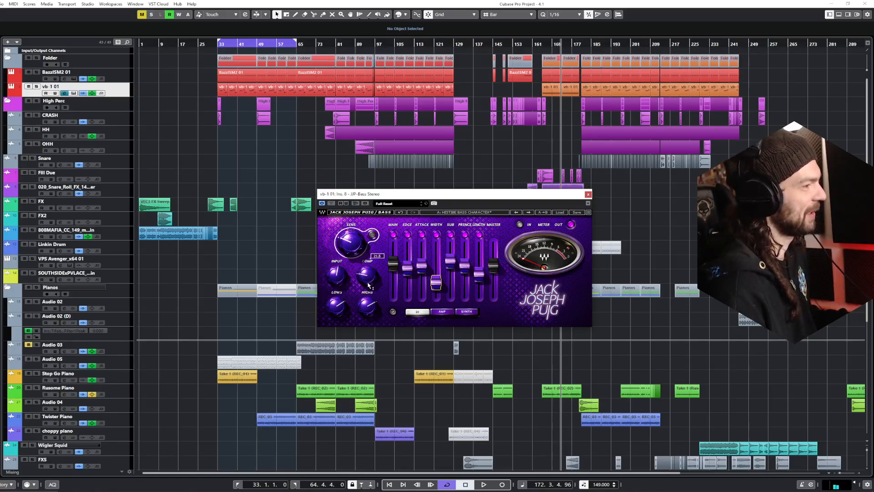
{"action": "left_click_drag", "start_coordinate": [422, 194], "coordinate": [379, 186]}
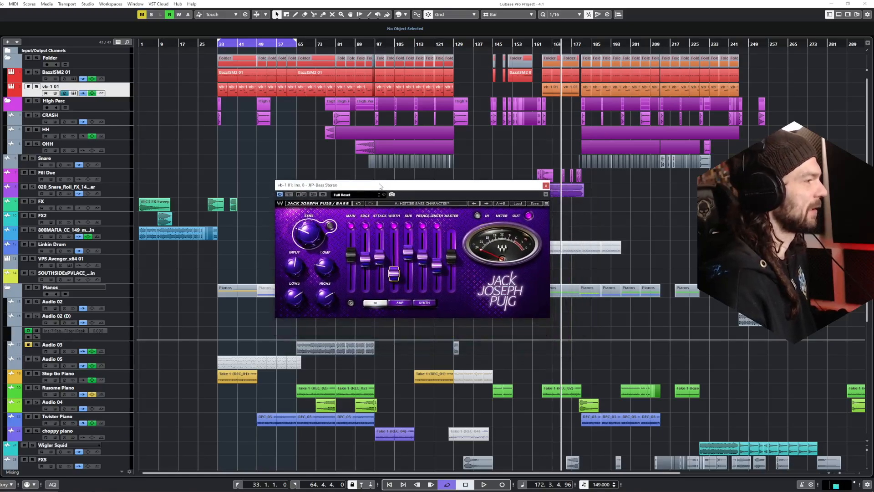
{"action": "left_click", "coordinate": [578, 44]}
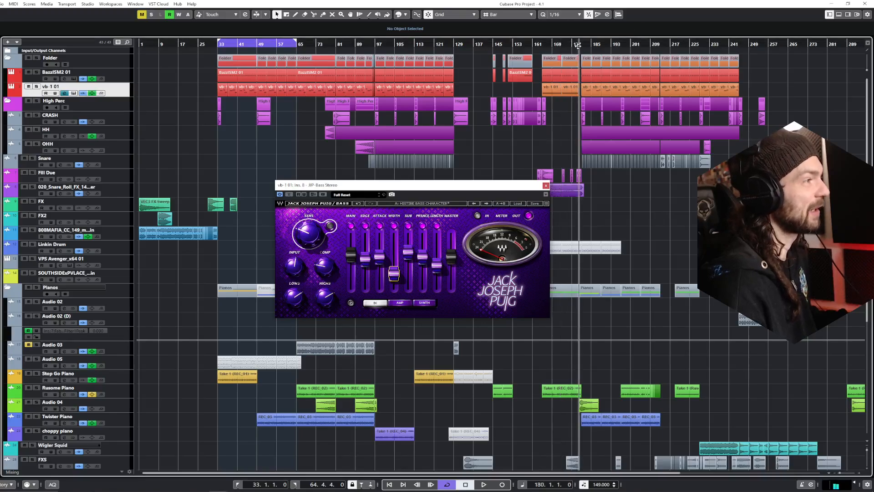
{"action": "left_click", "coordinate": [583, 44]}
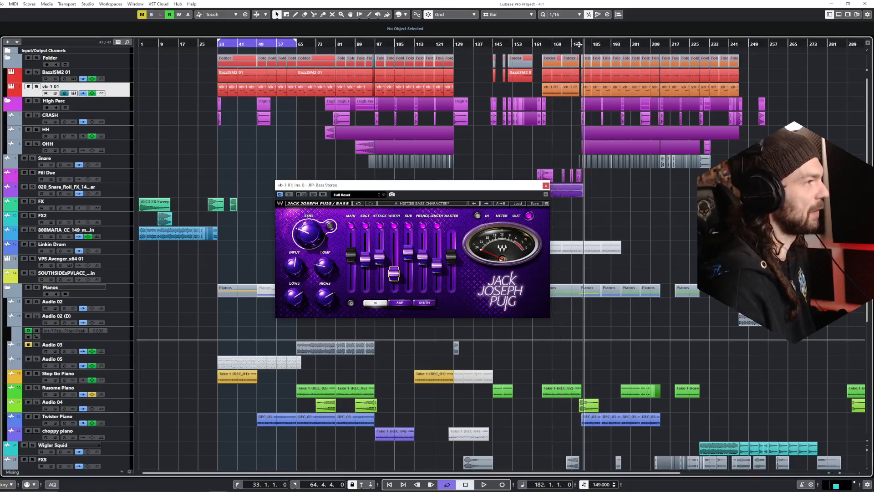
{"action": "left_click", "coordinate": [583, 46]}
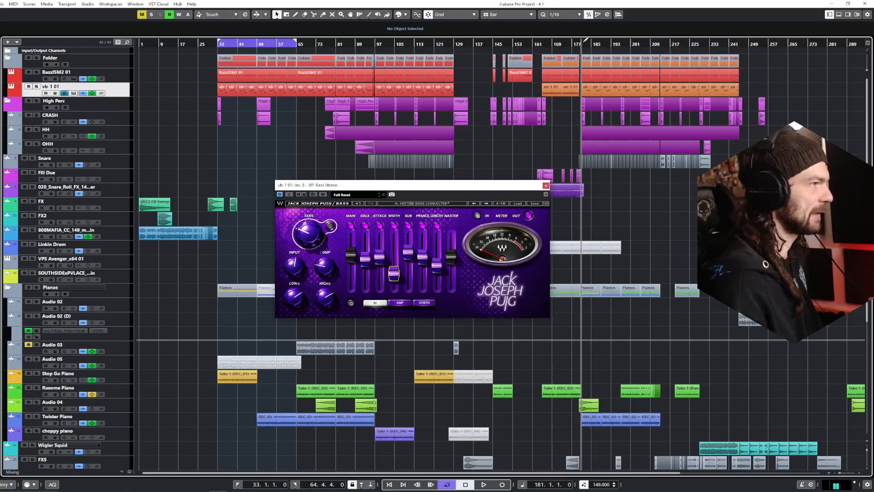
{"action": "key", "text": "space"}
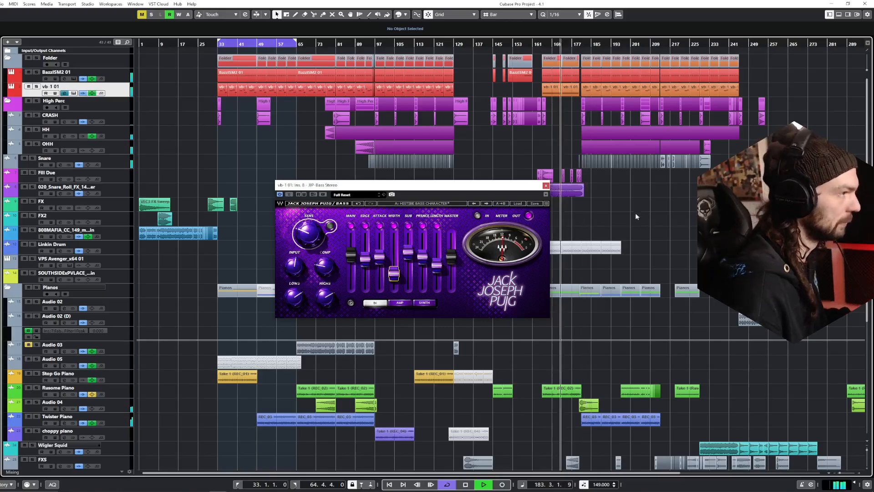
Step: Solo the BazzISM2 01 and vb-1 01 bass tracks and set the loop range from bar 181 to bar 197
{"action": "scroll", "coordinate": [635, 212], "scroll_direction": "up", "scroll_amount": 3}
{"action": "scroll", "coordinate": [616, 196], "scroll_direction": "up", "scroll_amount": 1}
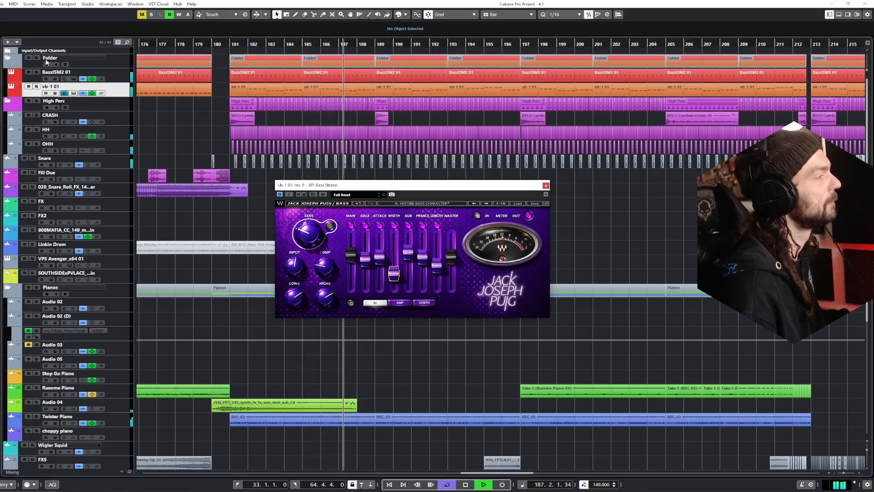
{"action": "left_click", "coordinate": [37, 72]}
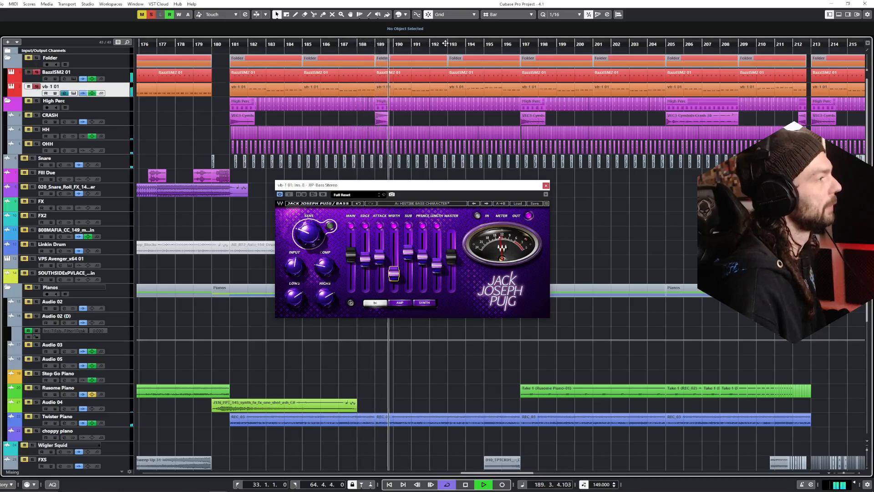
{"action": "left_click_drag", "start_coordinate": [448, 43], "coordinate": [232, 46]}
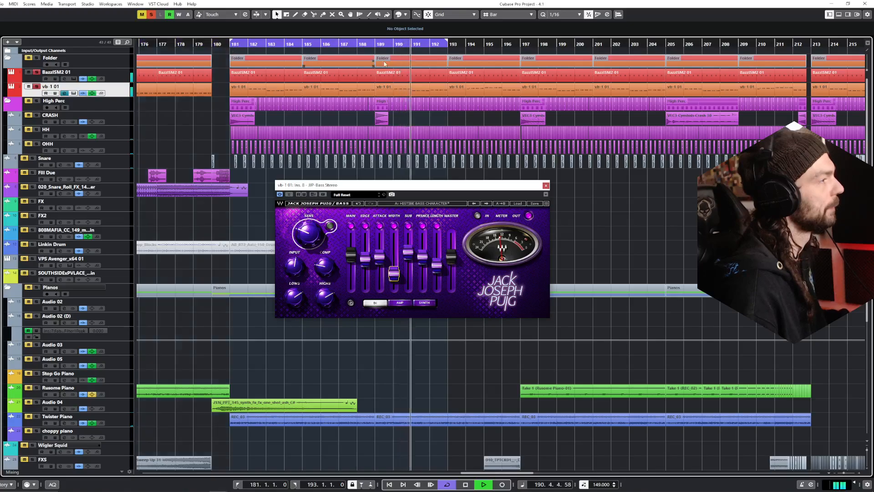
{"action": "left_click_drag", "start_coordinate": [447, 43], "coordinate": [521, 42]}
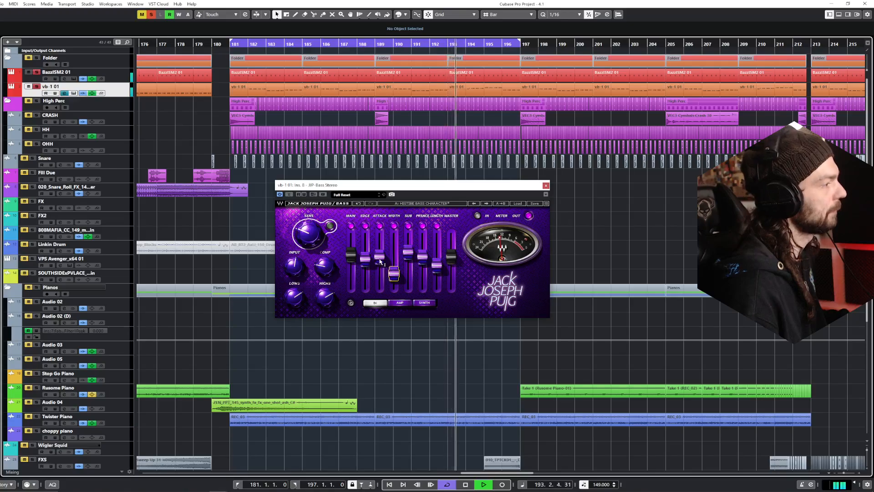
Step: Lower the Attack and Edge faders slightly and fine-tune the Presence and Sub faders in JJP-Bass during looped playback
{"action": "mouse_move", "coordinate": [379, 257]}
{"action": "left_mouse_down"}
{"action": "mouse_move", "coordinate": [379, 279]}
{"action": "mouse_move", "coordinate": [379, 243]}
{"action": "mouse_move", "coordinate": [380, 269]}
{"action": "mouse_move", "coordinate": [365, 253]}
{"action": "mouse_move", "coordinate": [366, 262]}
{"action": "left_mouse_up"}
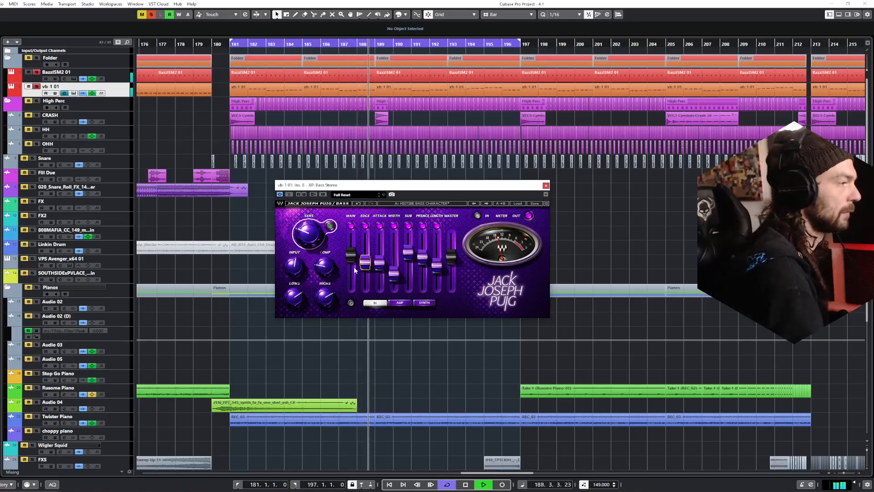
{"action": "left_click", "coordinate": [423, 258]}
{"action": "left_click_drag", "start_coordinate": [422, 258], "coordinate": [412, 257]}
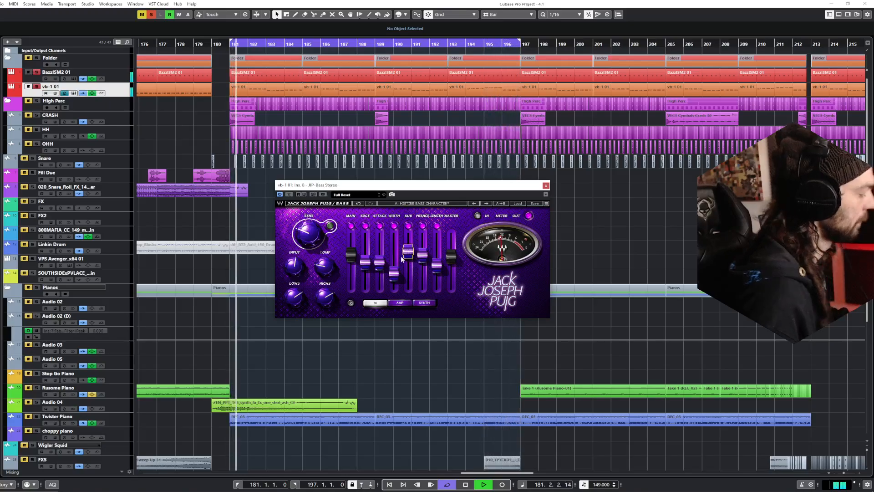
Step: Play the soloed basses from bar 165 to hear the new JJP-Bass settings in the earlier section
{"action": "scroll", "coordinate": [249, 108], "scroll_direction": "left", "scroll_amount": 3}
{"action": "scroll", "coordinate": [249, 109], "scroll_direction": "left", "scroll_amount": 3}
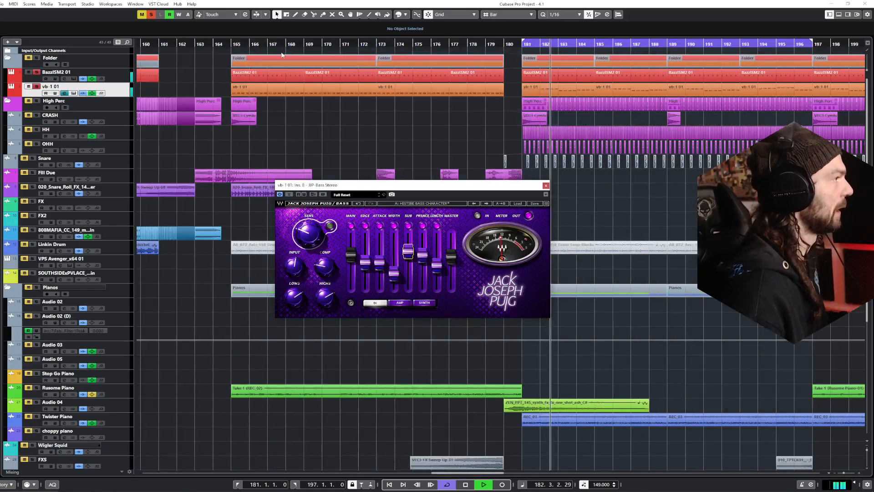
{"action": "left_click", "coordinate": [232, 45]}
{"action": "key", "text": "space"}
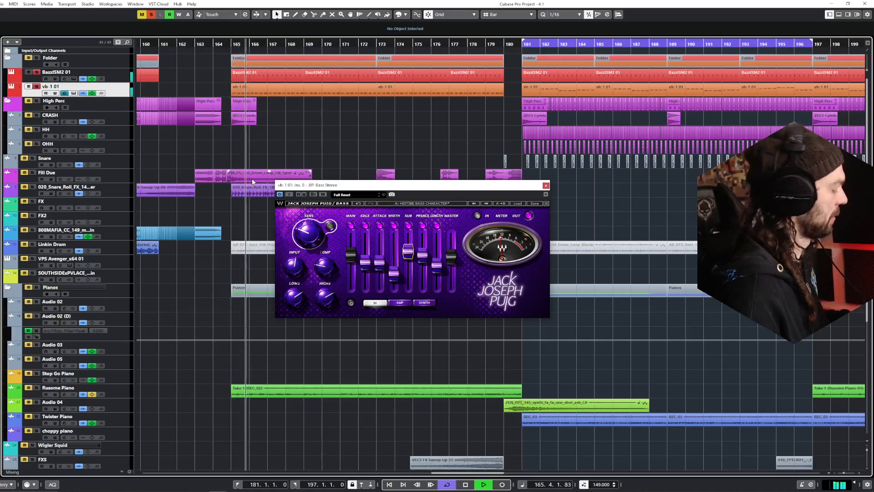
Step: Check vb-1 01's level in the MixConsole during playback, and close JJP-Bass and the MixConsole
{"action": "key", "text": "alt+Tab"}
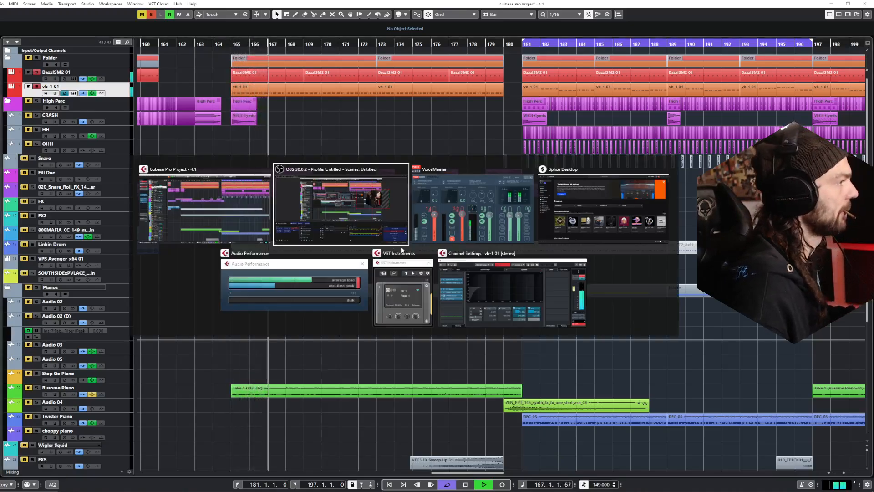
{"action": "left_click", "coordinate": [186, 195]}
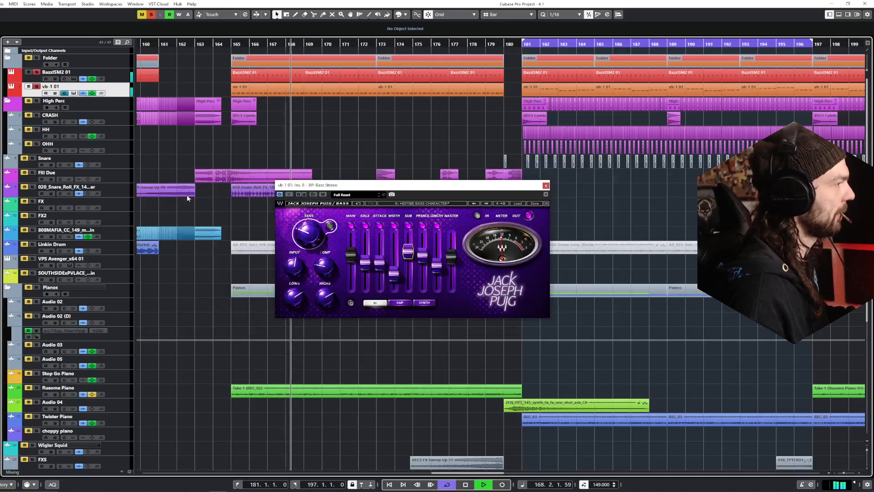
{"action": "key", "text": "F3"}
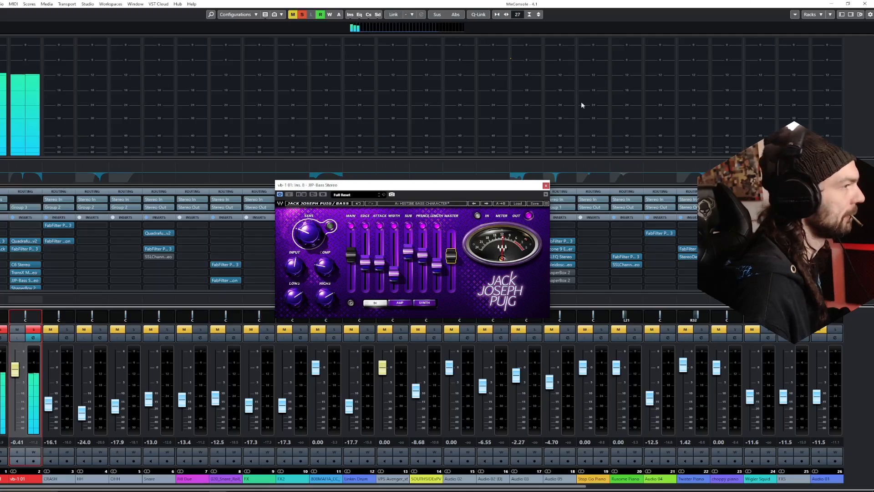
{"action": "left_click", "coordinate": [546, 186]}
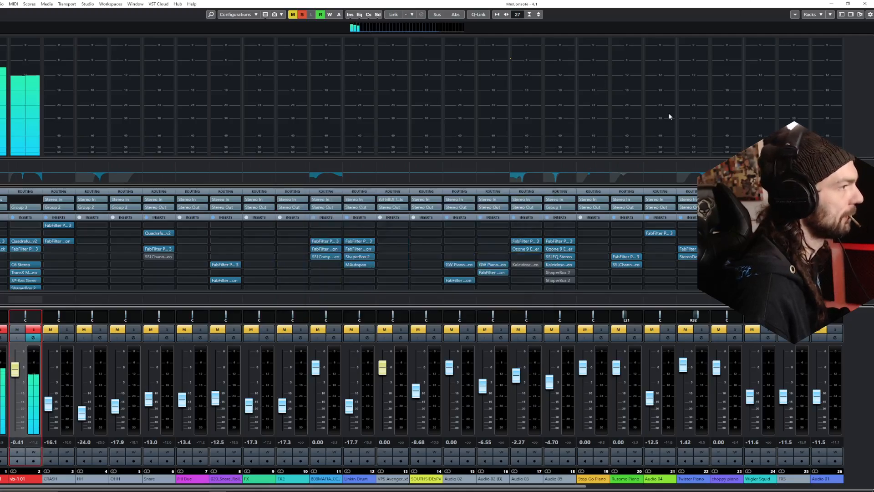
{"action": "left_click", "coordinate": [861, 5]}
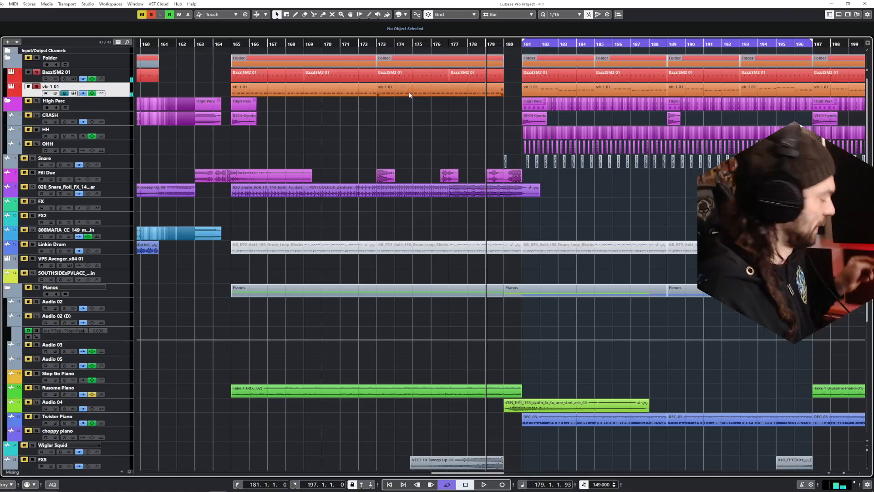
Step: Play from just before bar 181, delete the upper bend point from the Low band's volume curve in vb-1 01's ShaperBox 2, and close the plug-in
{"action": "left_click", "coordinate": [514, 44]}
{"action": "key", "text": "space"}
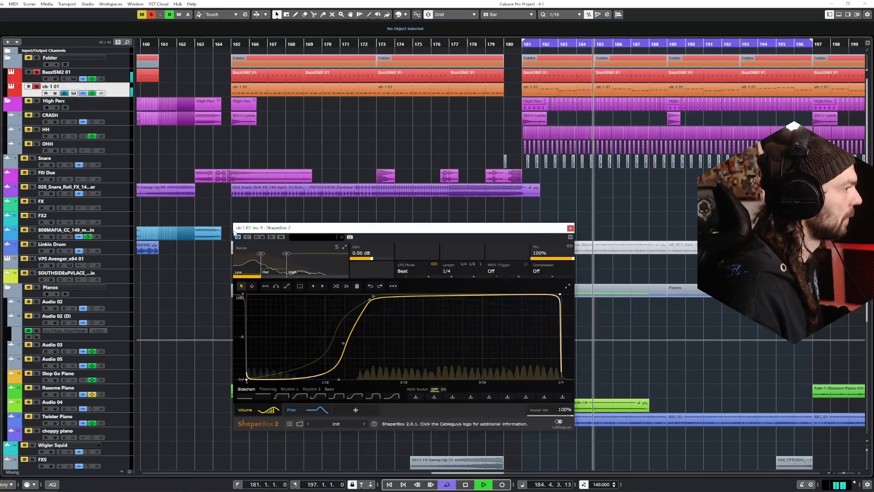
{"action": "double_click", "coordinate": [370, 299]}
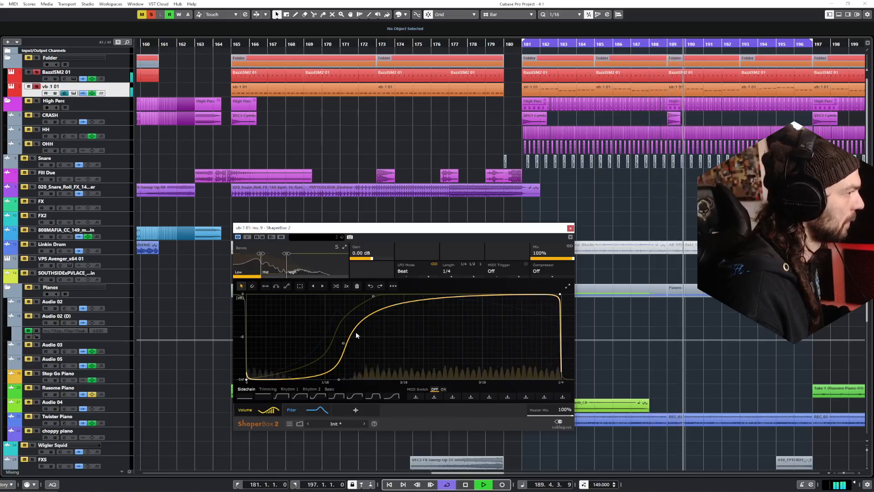
{"action": "left_click", "coordinate": [571, 228]}
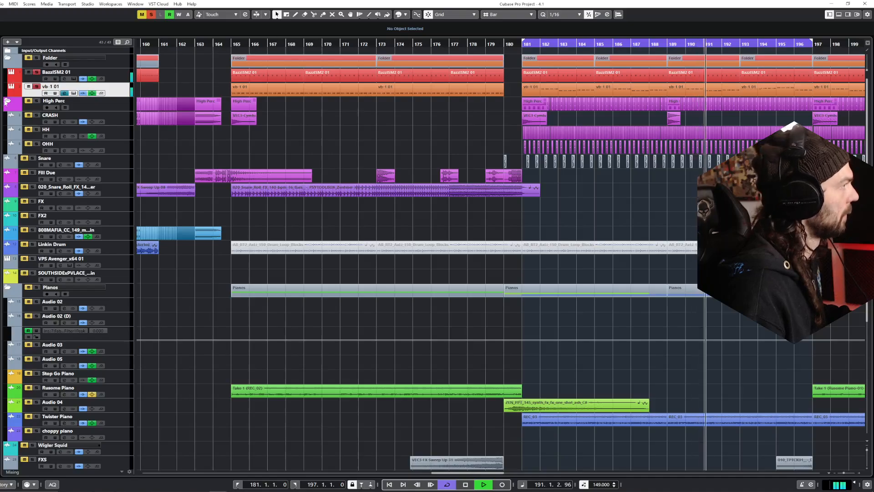
Step: Solo High Perc and Snare along with the basses, and select the Snare track for a closer look at its clips
{"action": "scroll", "coordinate": [480, 122], "scroll_direction": "right", "scroll_amount": 5}
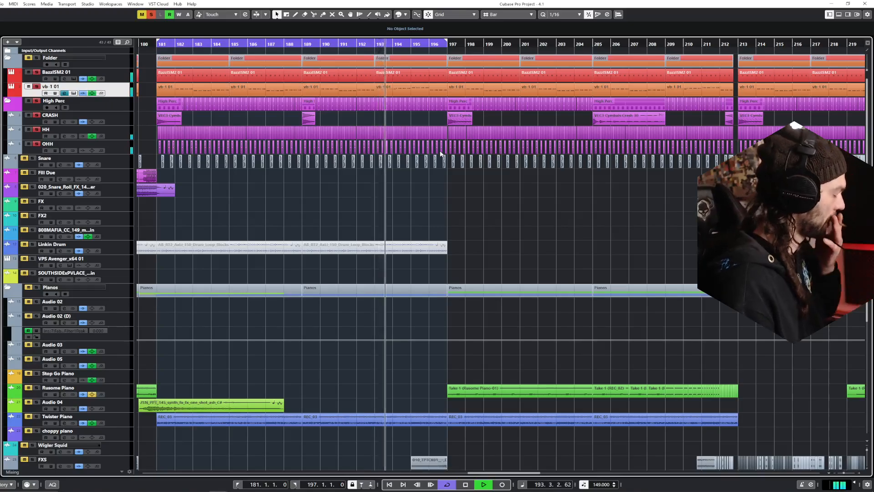
{"action": "left_click", "coordinate": [33, 159]}
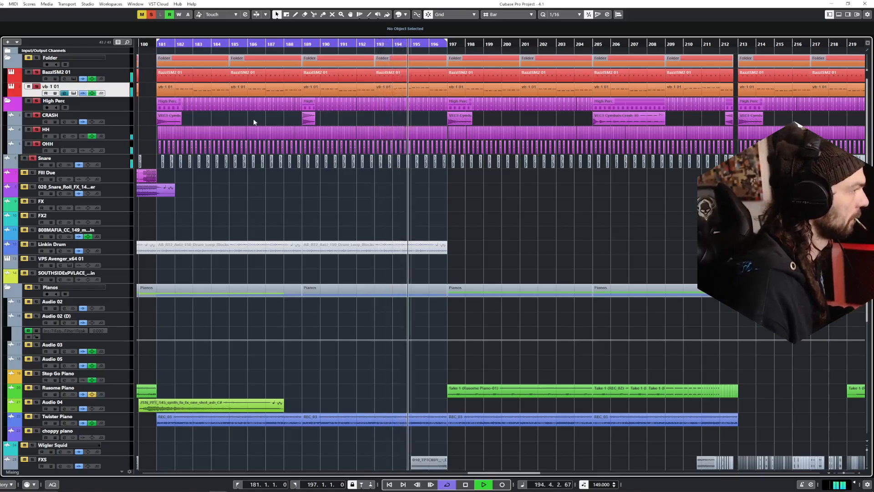
{"action": "left_click", "coordinate": [117, 157]}
{"action": "key", "text": "h"}
{"action": "key", "text": "h"}
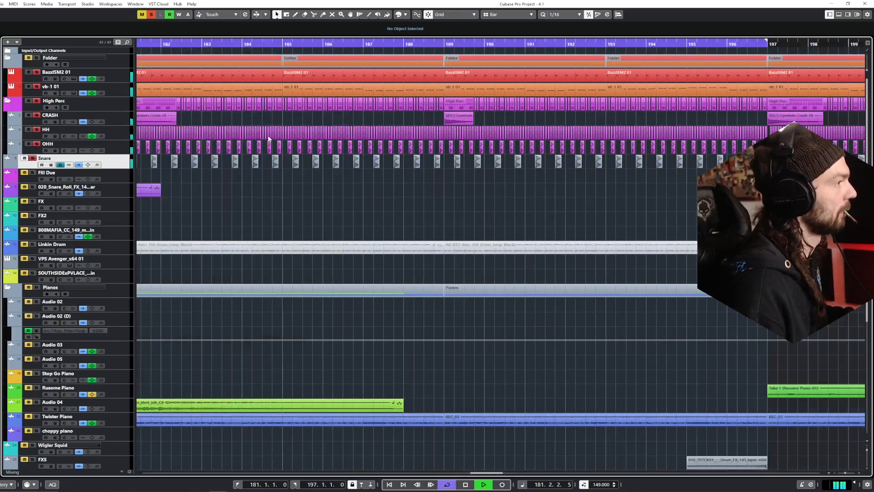
Step: Unsolo all tracks during playback, select the BazzISM2 01 track and open its BazzISM2 instrument window
{"action": "scroll", "coordinate": [336, 134], "scroll_direction": "right", "scroll_amount": 2}
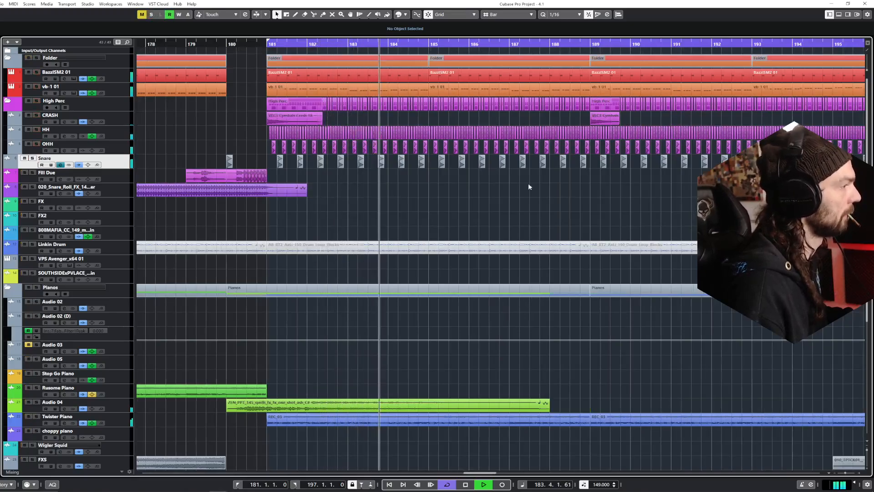
{"action": "key", "text": "g"}
{"action": "key", "text": "g"}
{"action": "scroll", "coordinate": [337, 184], "scroll_direction": "right", "scroll_amount": 5}
{"action": "scroll", "coordinate": [337, 185], "scroll_direction": "down", "scroll_amount": 3}
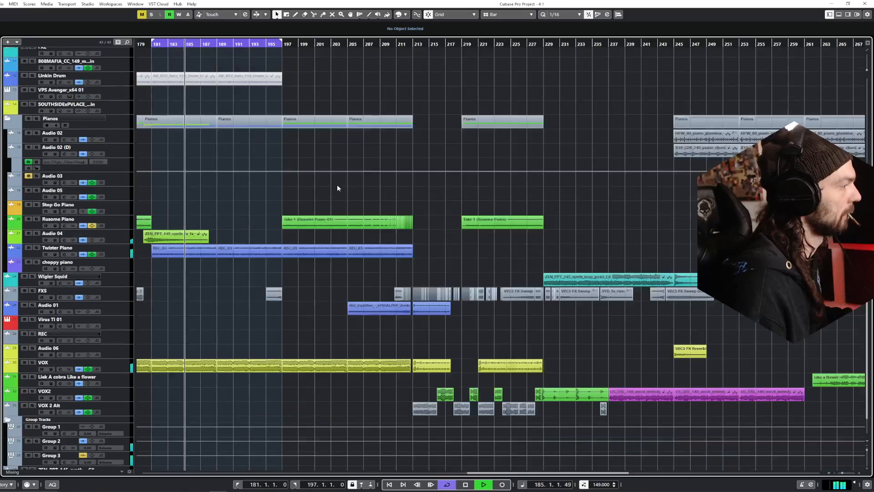
{"action": "scroll", "coordinate": [337, 184], "scroll_direction": "up", "scroll_amount": 3}
{"action": "left_click", "coordinate": [59, 72]}
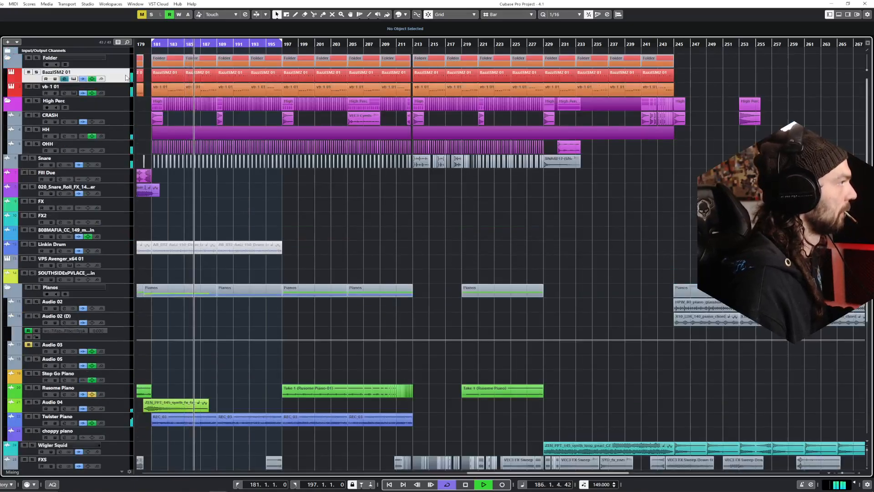
{"action": "left_click", "coordinate": [74, 78]}
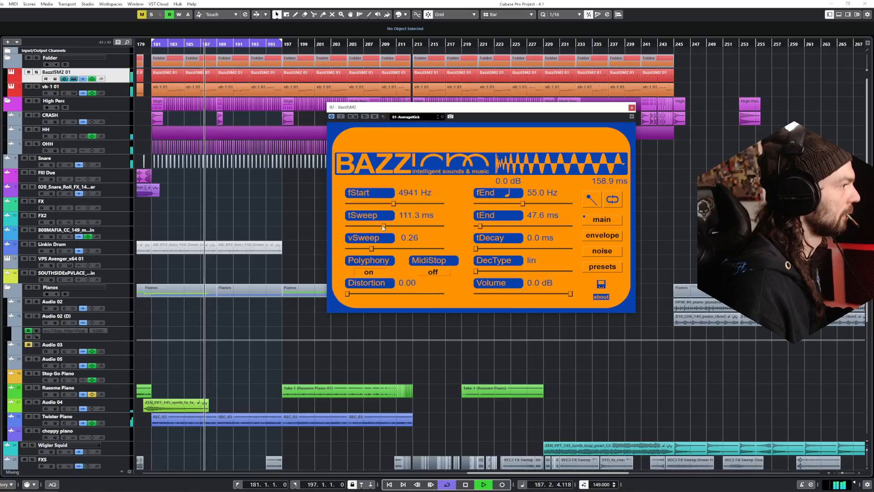
Step: Try lower vSweep values in BazzISM2 during full-mix playback, ending at 0.23
{"action": "left_click", "coordinate": [363, 249]}
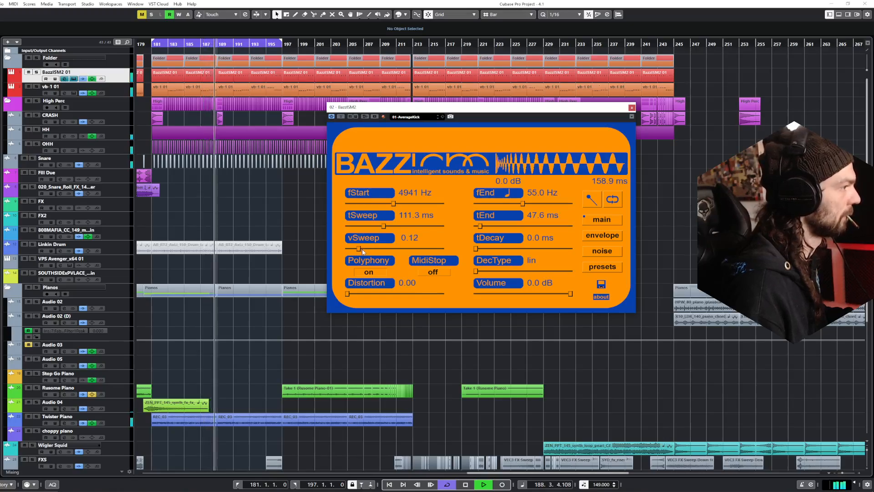
{"action": "left_click_drag", "start_coordinate": [363, 250], "coordinate": [362, 250]}
{"action": "left_click_drag", "start_coordinate": [363, 251], "coordinate": [370, 249]}
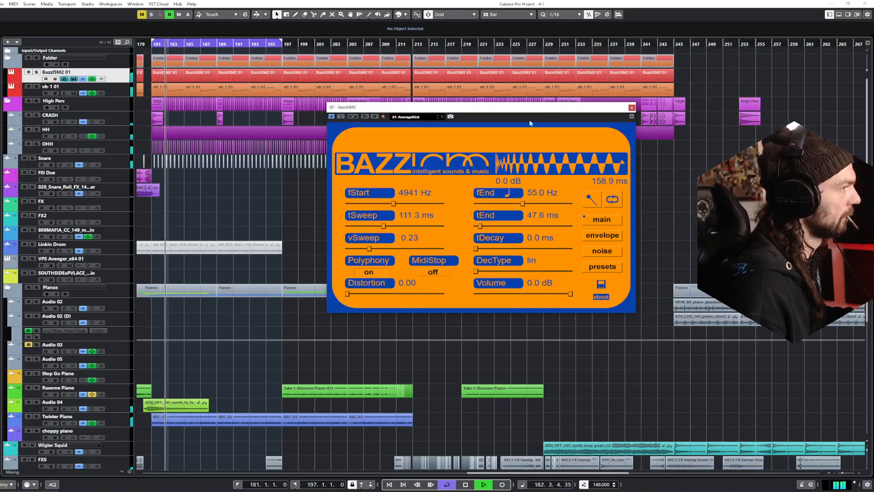
Step: Solo both bass tracks, lower BazzISM2's vSweep to 0.15 and check its envelope
{"action": "left_click", "coordinate": [37, 72]}
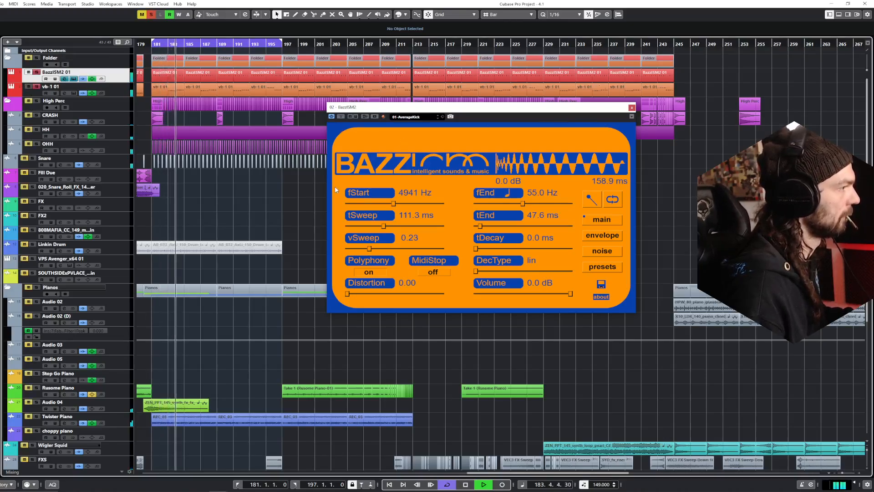
{"action": "left_click_drag", "start_coordinate": [369, 249], "coordinate": [363, 251]}
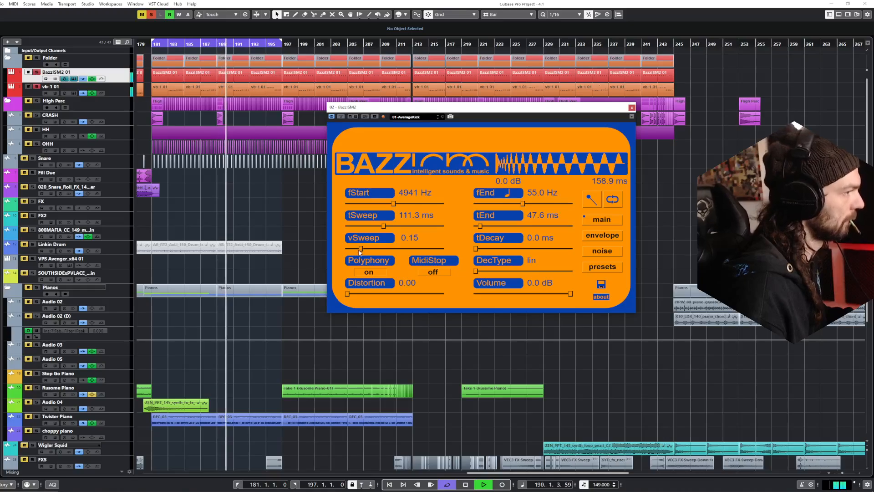
{"action": "left_click", "coordinate": [602, 235]}
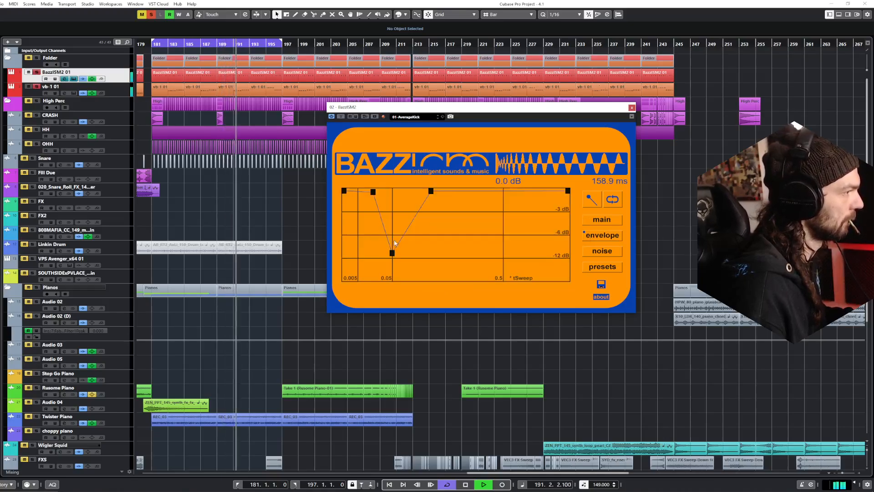
{"action": "left_click", "coordinate": [602, 220]}
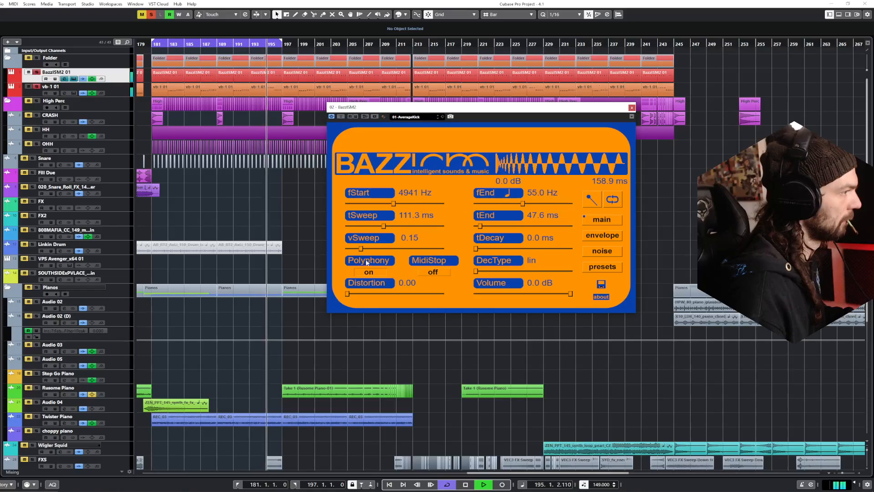
Step: Compare higher vSweep values against the soloed basses and settle BazzISM2's vSweep at 0.15
{"action": "scroll", "coordinate": [361, 251], "scroll_direction": "up", "scroll_amount": 2}
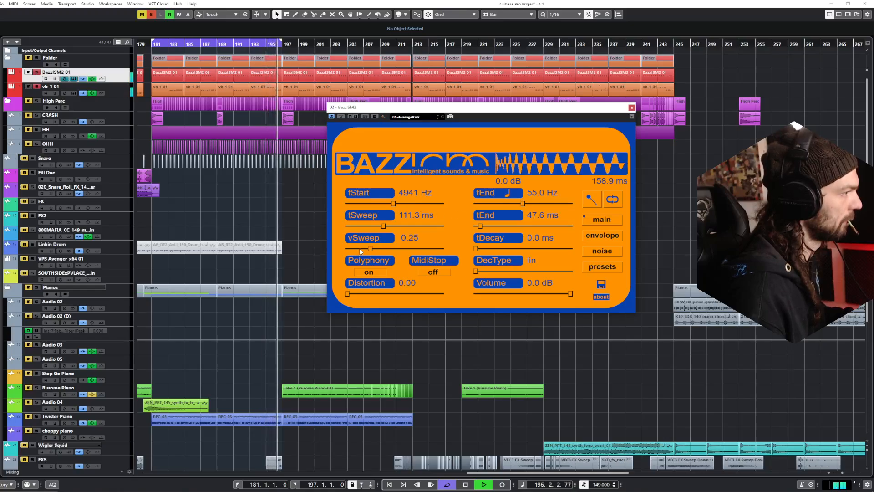
{"action": "scroll", "coordinate": [363, 249], "scroll_direction": "down", "scroll_amount": 2}
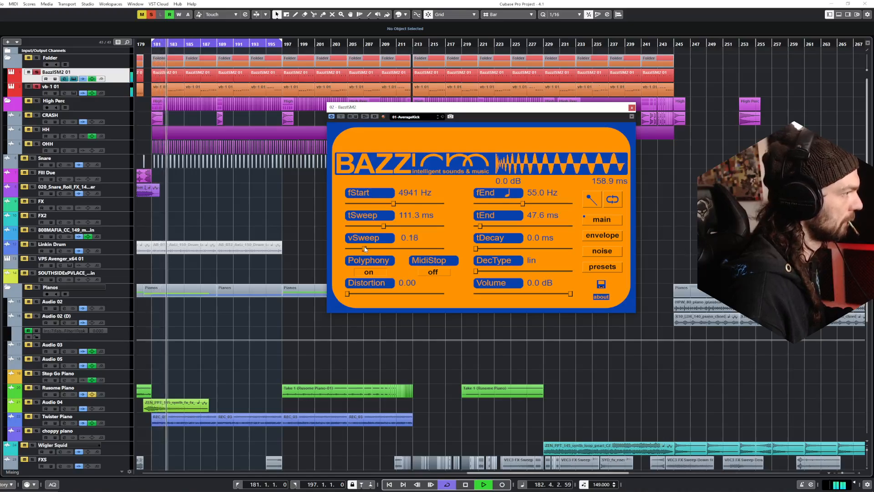
{"action": "left_click_drag", "start_coordinate": [363, 249], "coordinate": [362, 251]}
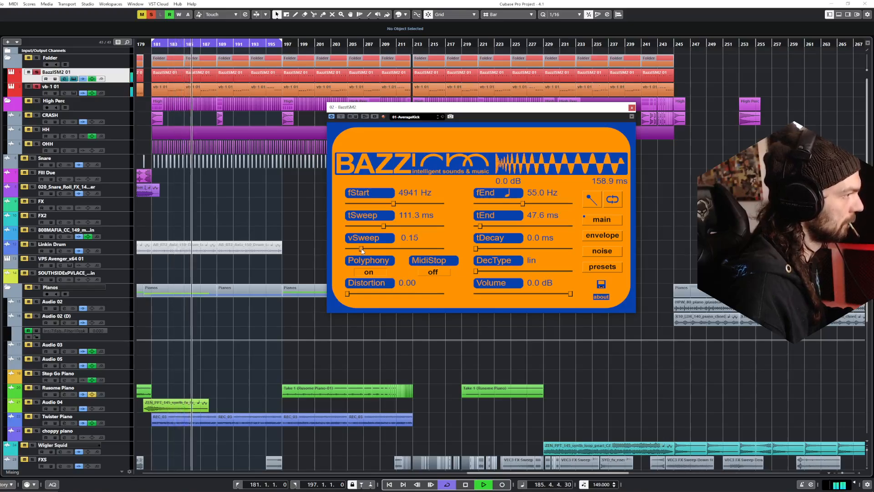
Step: Close the BazzISM2 instrument window, select the vb-1 01 track and unsolo all tracks
{"action": "left_click", "coordinate": [632, 108]}
{"action": "left_click", "coordinate": [113, 87]}
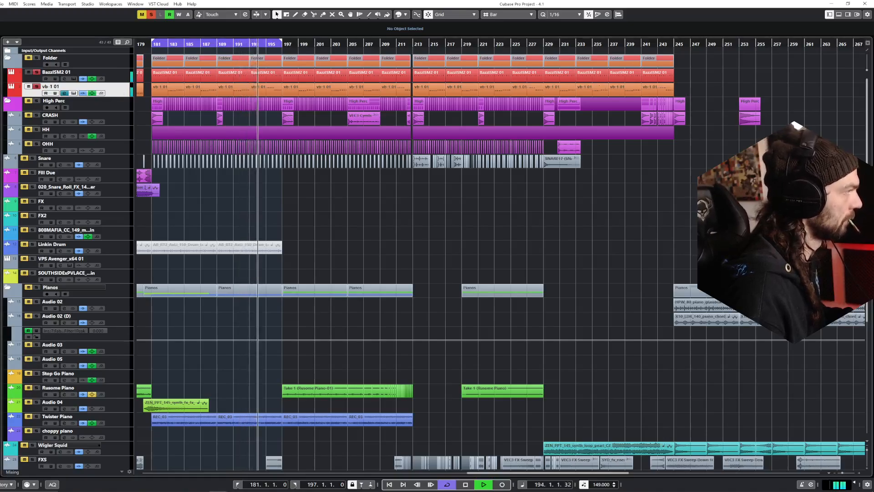
{"action": "left_click", "coordinate": [151, 13]}
Step: Extend the loop range's right locator to bar 213 and continue playback from that bar
{"action": "scroll", "coordinate": [301, 136], "scroll_direction": "up", "scroll_amount": 6}
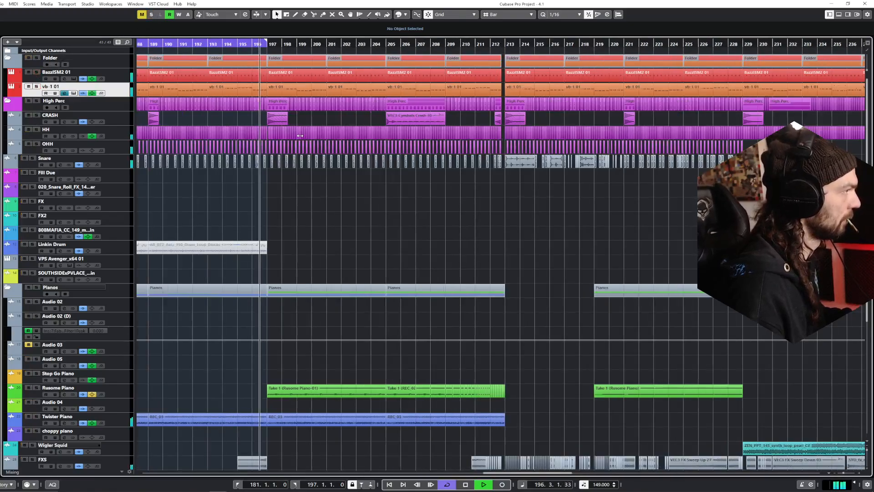
{"action": "scroll", "coordinate": [337, 176], "scroll_direction": "down", "scroll_amount": 6}
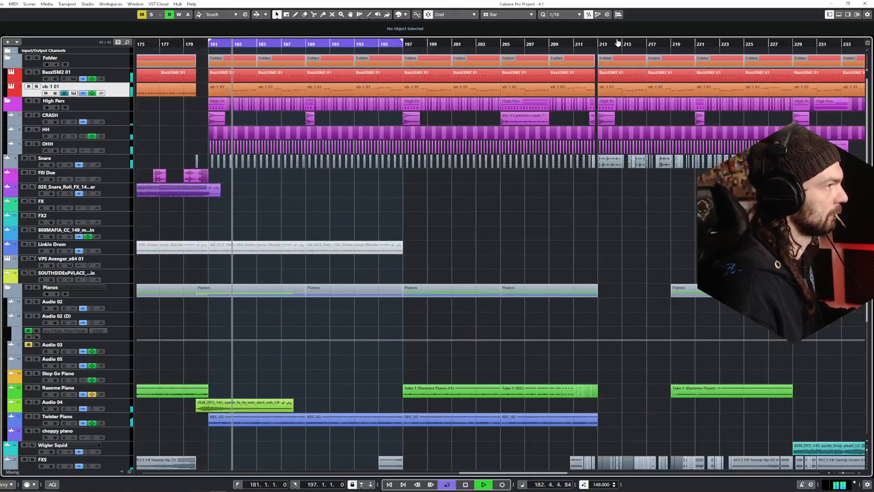
{"action": "left_click", "coordinate": [599, 45], "text": "alt"}
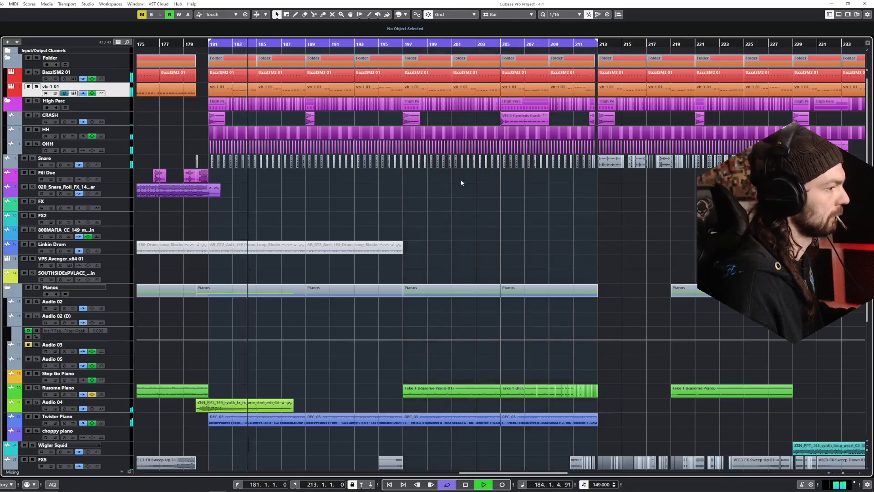
{"action": "scroll", "coordinate": [461, 180], "scroll_direction": "down", "scroll_amount": 7}
{"action": "scroll", "coordinate": [461, 180], "scroll_direction": "down", "scroll_amount": 1}
{"action": "scroll", "coordinate": [461, 184], "scroll_direction": "up", "scroll_amount": 8}
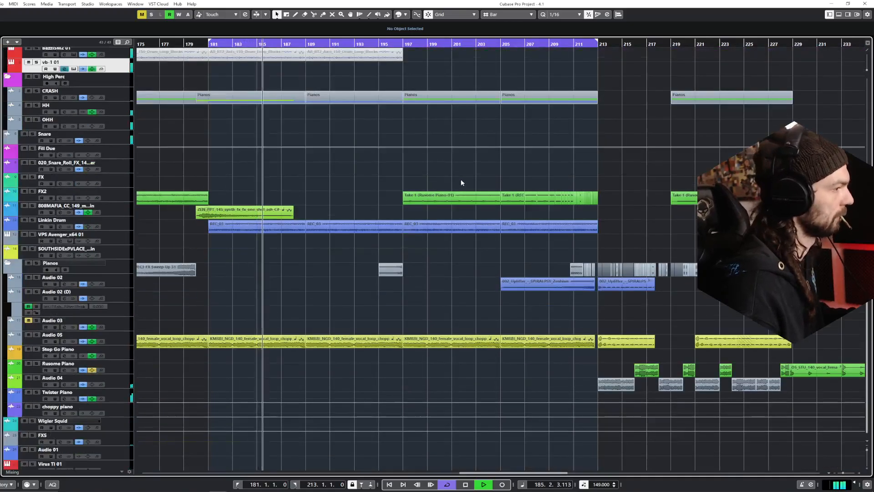
{"action": "left_click", "coordinate": [599, 44]}
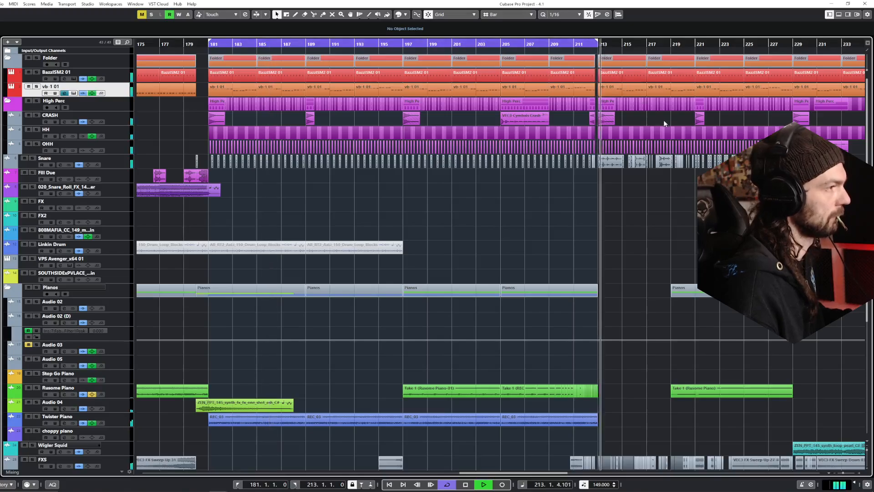
Step: Play the arrangement's earlier section from just before bar 97
{"action": "scroll", "coordinate": [658, 128], "scroll_direction": "down", "scroll_amount": 4}
{"action": "scroll", "coordinate": [517, 107], "scroll_direction": "left", "scroll_amount": 4}
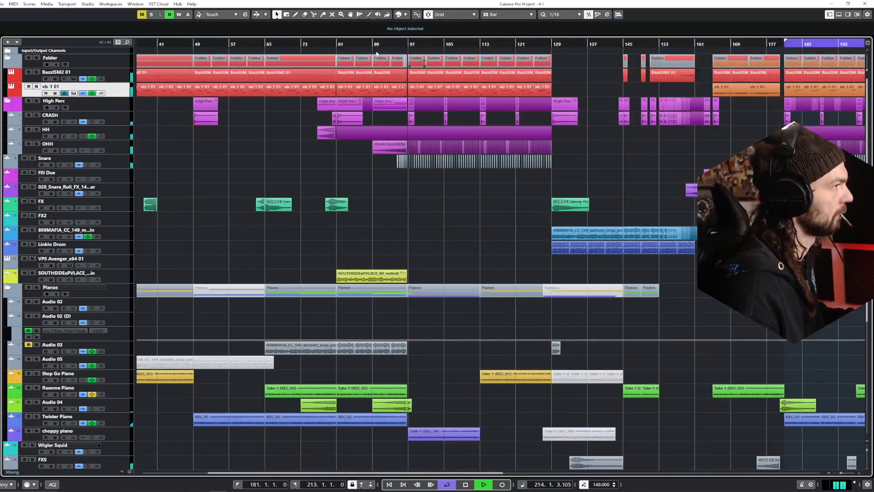
{"action": "left_click", "coordinate": [404, 44]}
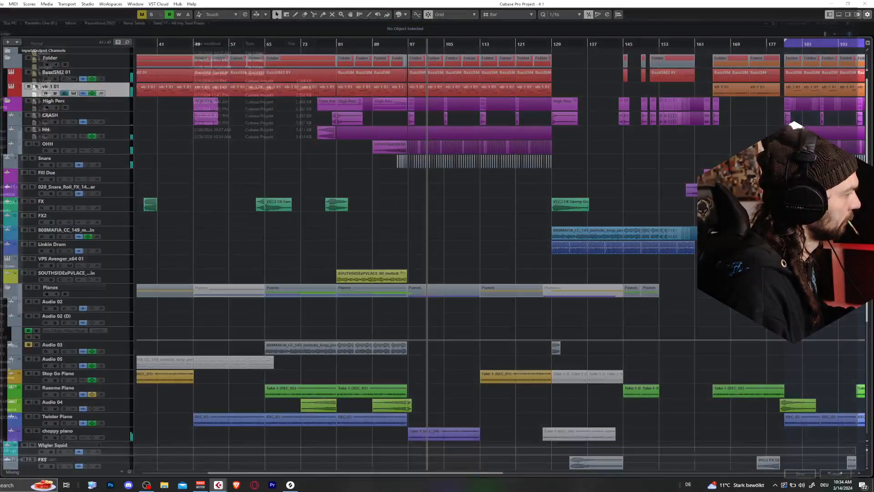
Step: Play from about bar 35 near the arrangement's start, bring the whole arrangement into view and stop playback
{"action": "scroll", "coordinate": [368, 191], "scroll_direction": "left", "scroll_amount": 5}
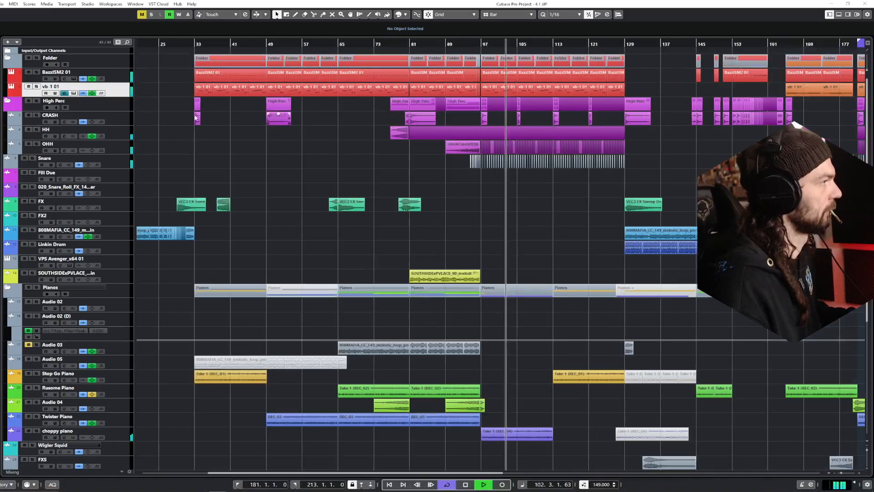
{"action": "left_click", "coordinate": [294, 43]}
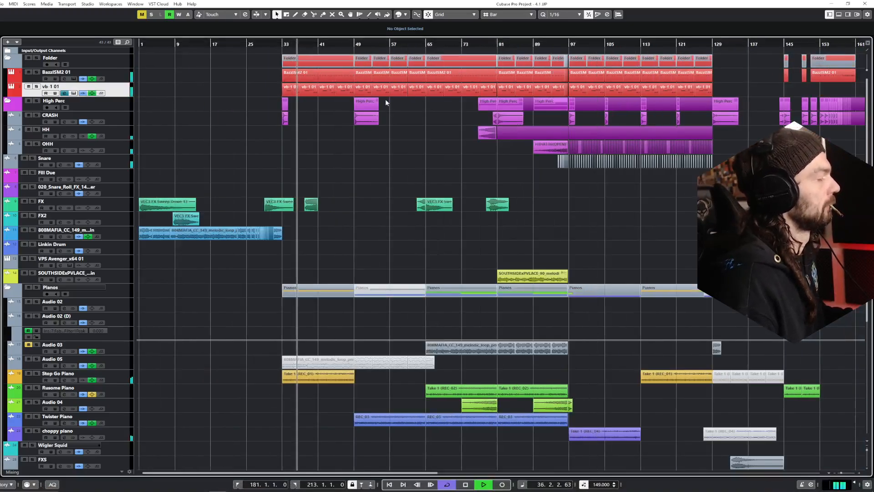
{"action": "key", "text": "g"}
{"action": "key", "text": "g"}
{"action": "key", "text": "g"}
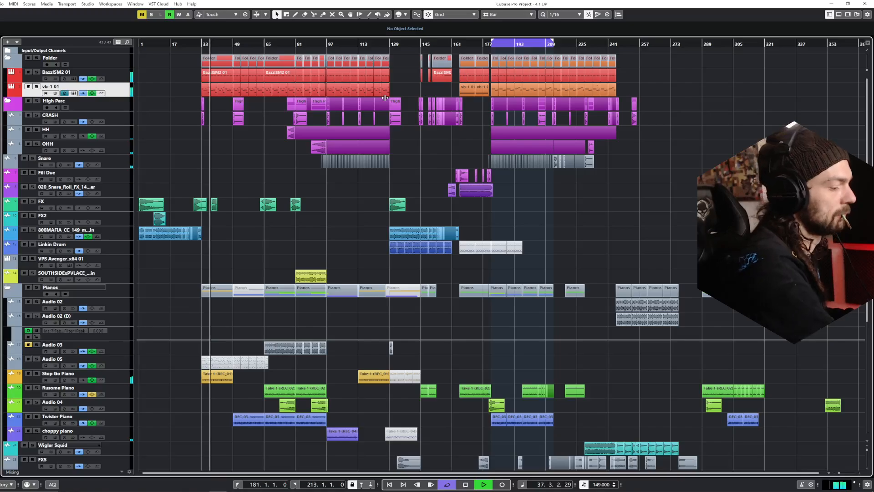
{"action": "key", "text": "space"}
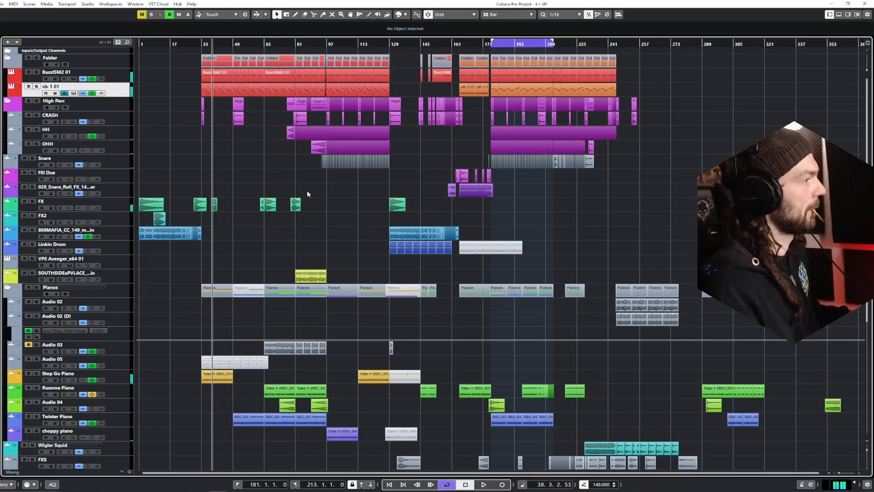